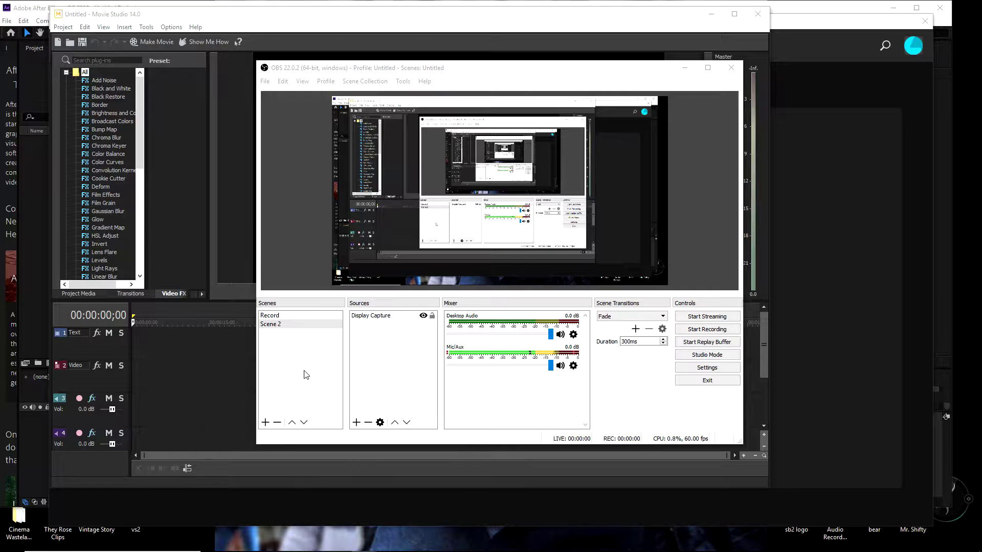
- Create a new scene named test
click(265, 423)
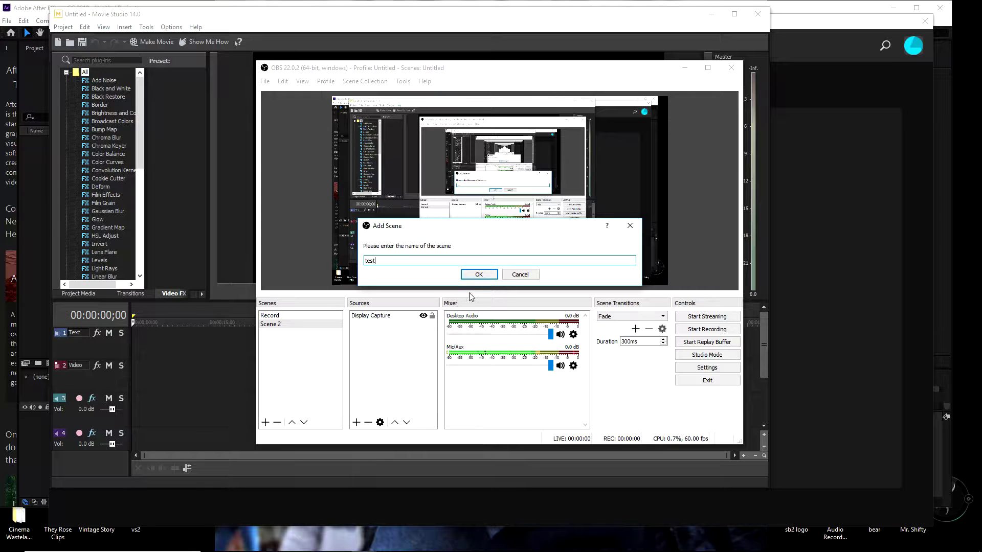
click(479, 276)
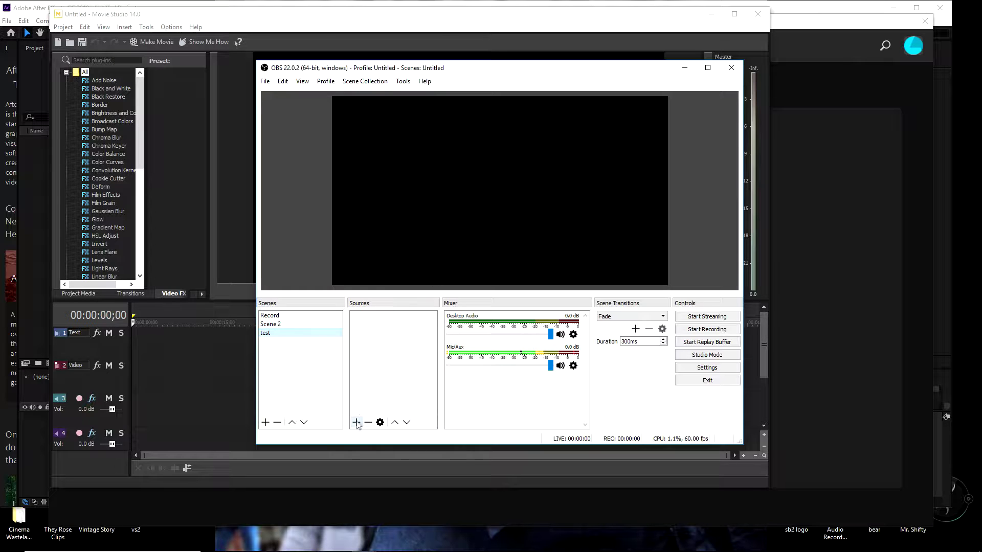
- Add a new video capture device source named go cam to the test scene, using the Logitech HD Webcam C615
right_click(385, 362)
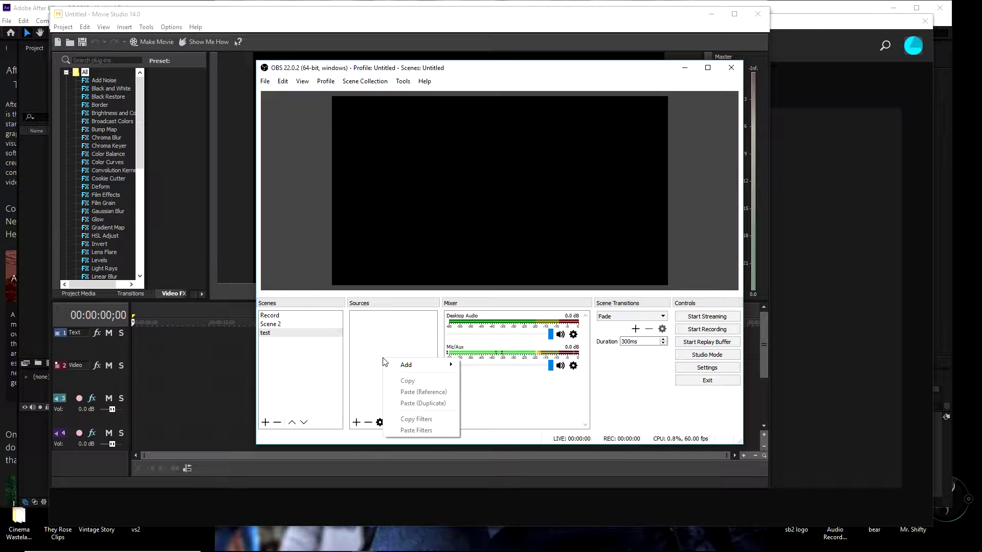
mouse_move(404, 365)
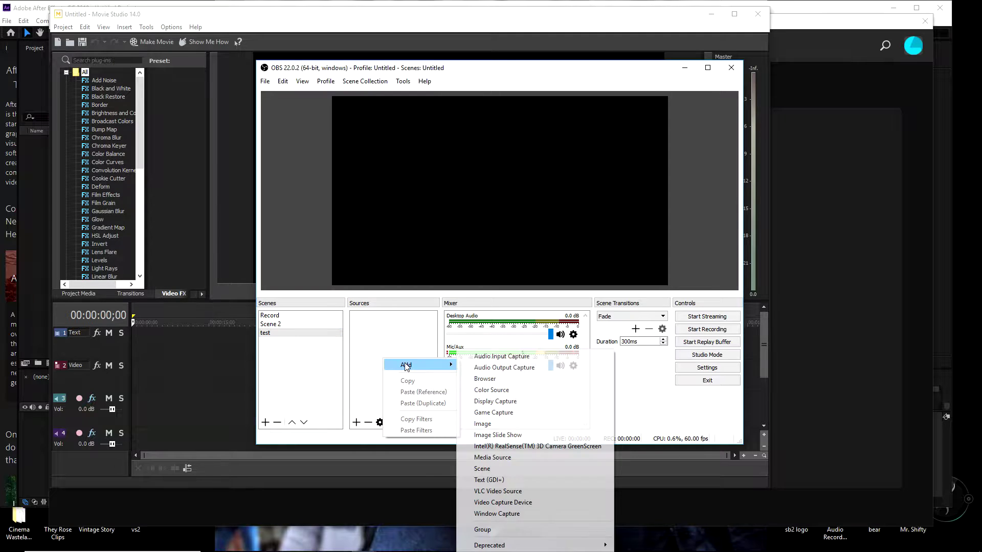
click(538, 504)
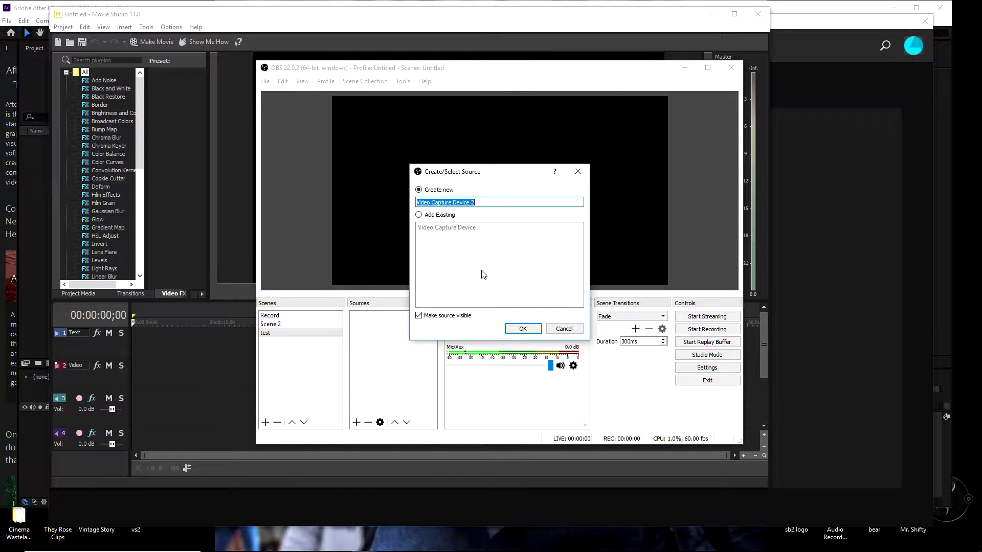
text(go cam)
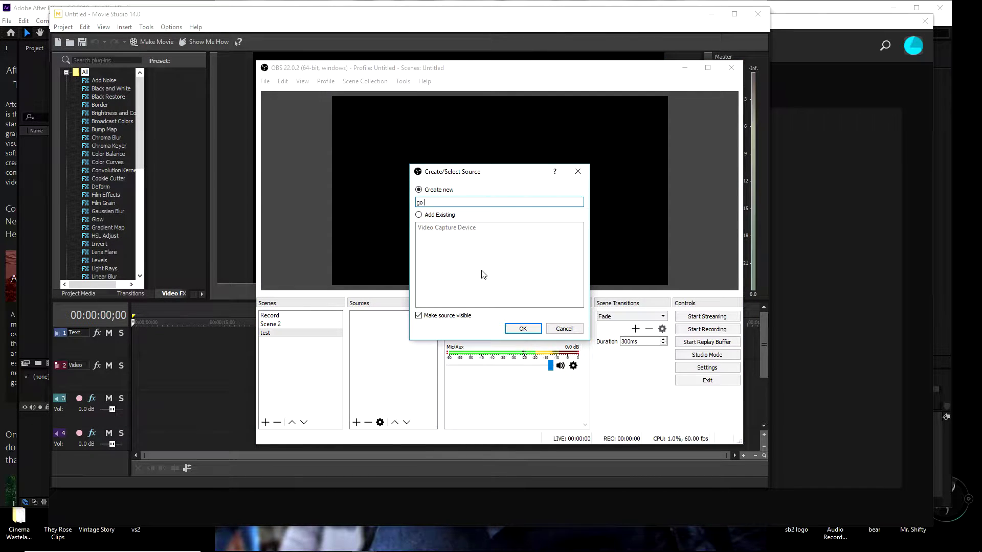
click(523, 329)
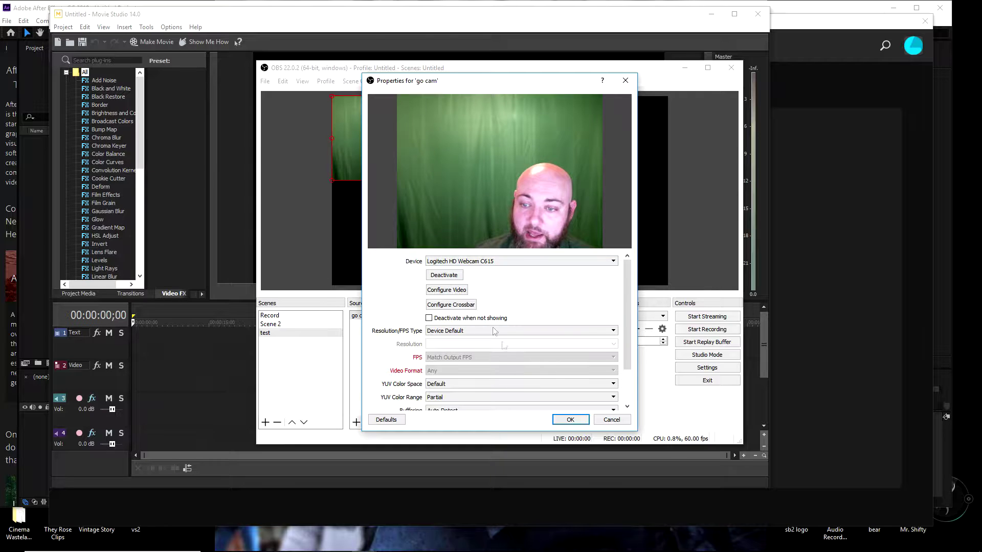
click(458, 276)
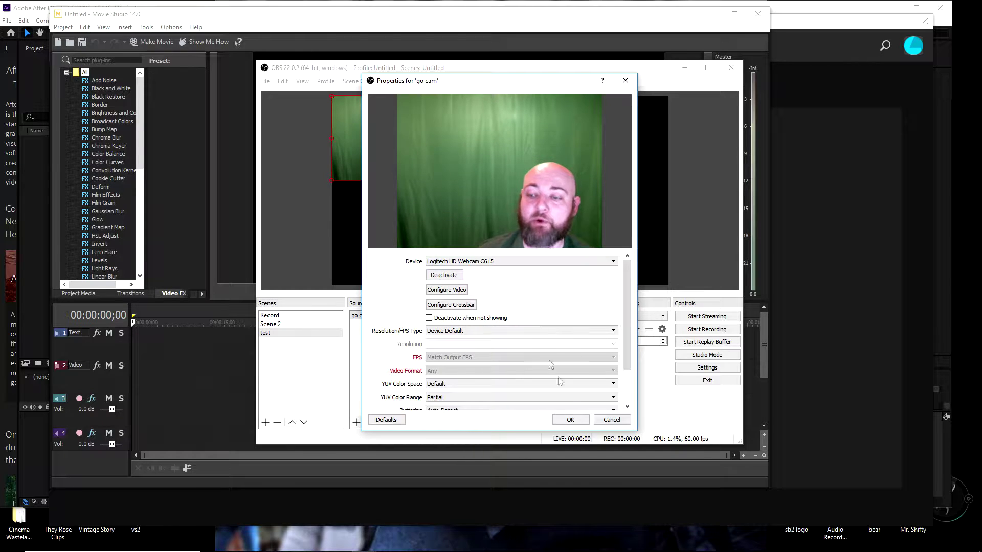
click(571, 420)
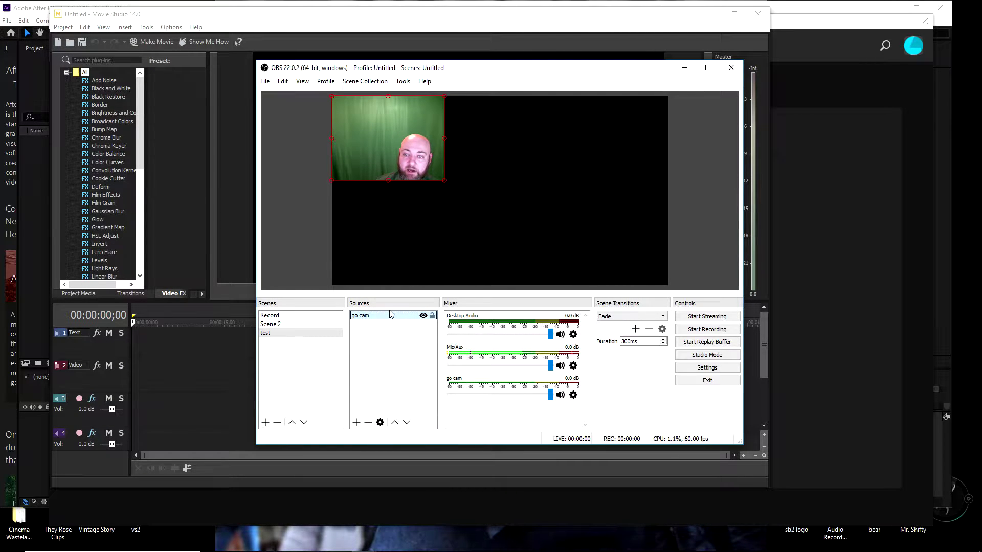
- Enlarge the go cam image to the canvas height, move it toward the middle and stretch it to the screen
drag(444, 180, 584, 284)
mouse_move(547, 258)
mouse_down()
mouse_move(613, 250)
mouse_move(565, 256)
mouse_up()
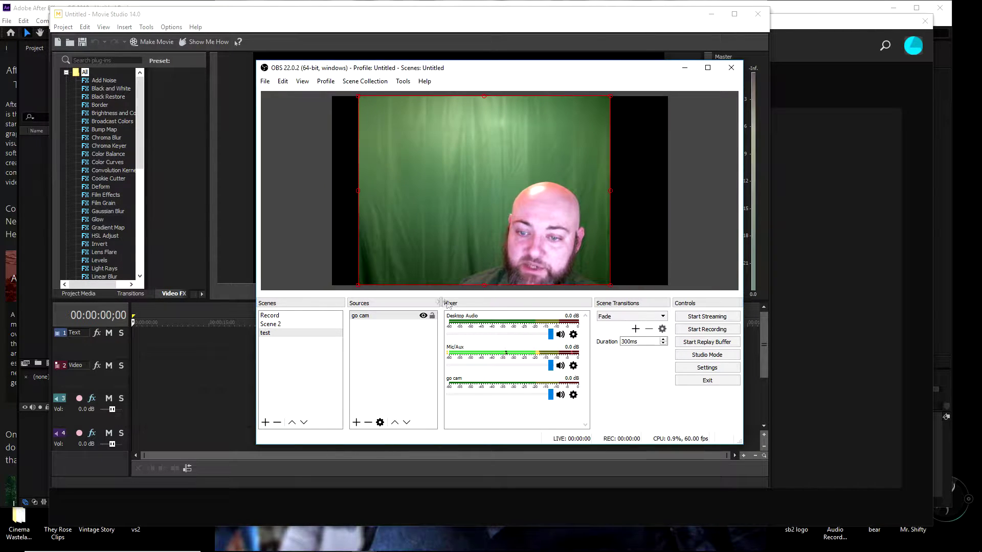
right_click(368, 316)
mouse_move(409, 204)
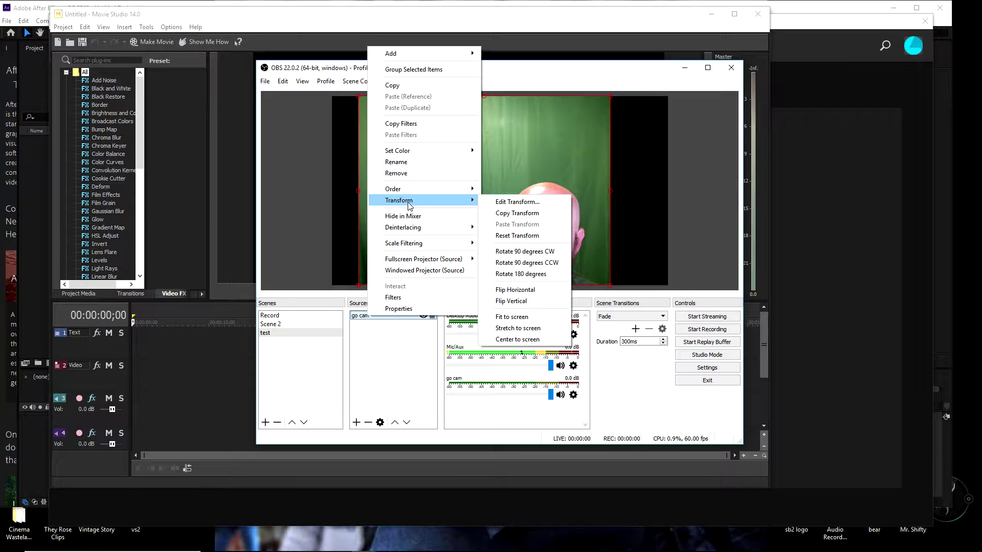
click(539, 330)
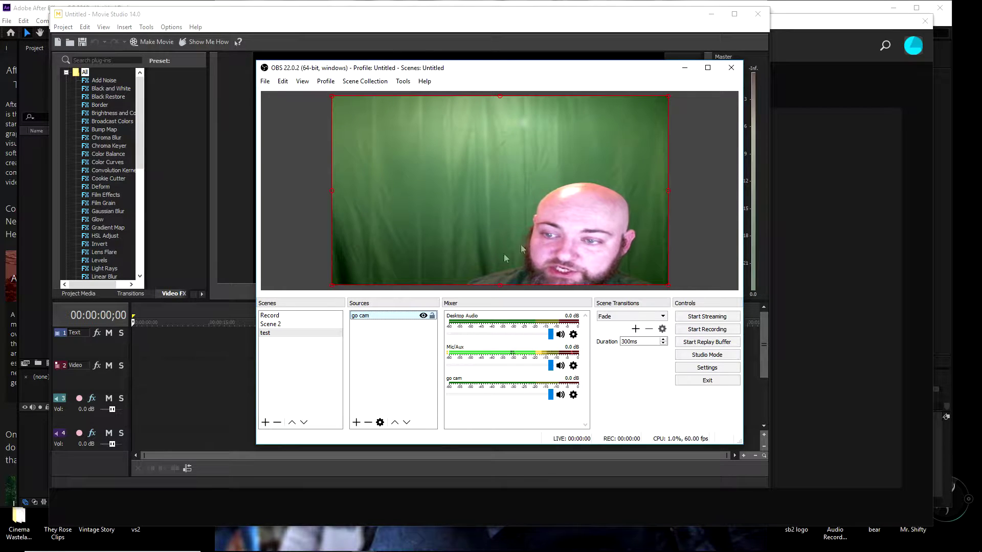
- Fit the go cam source to the screen with its original proportions
right_click(391, 320)
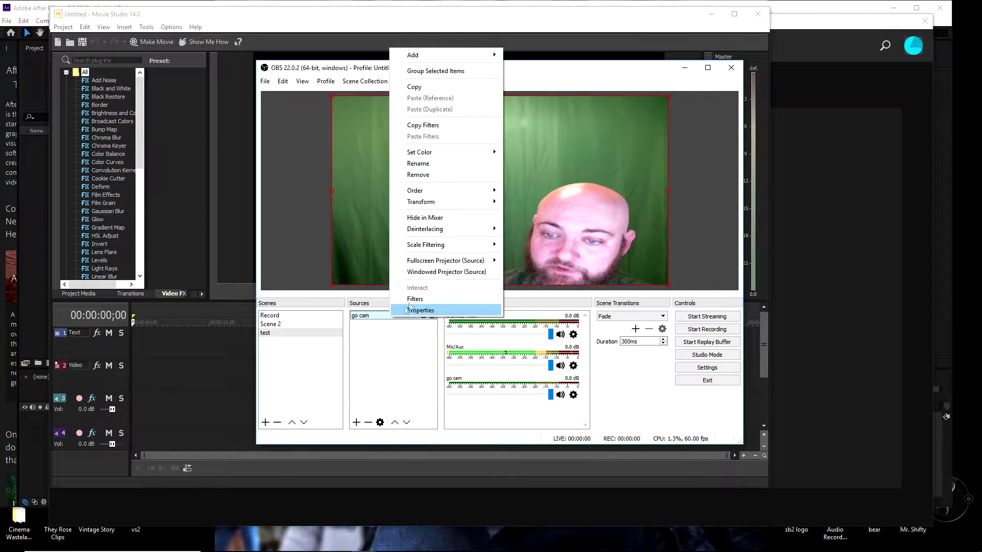
mouse_move(446, 204)
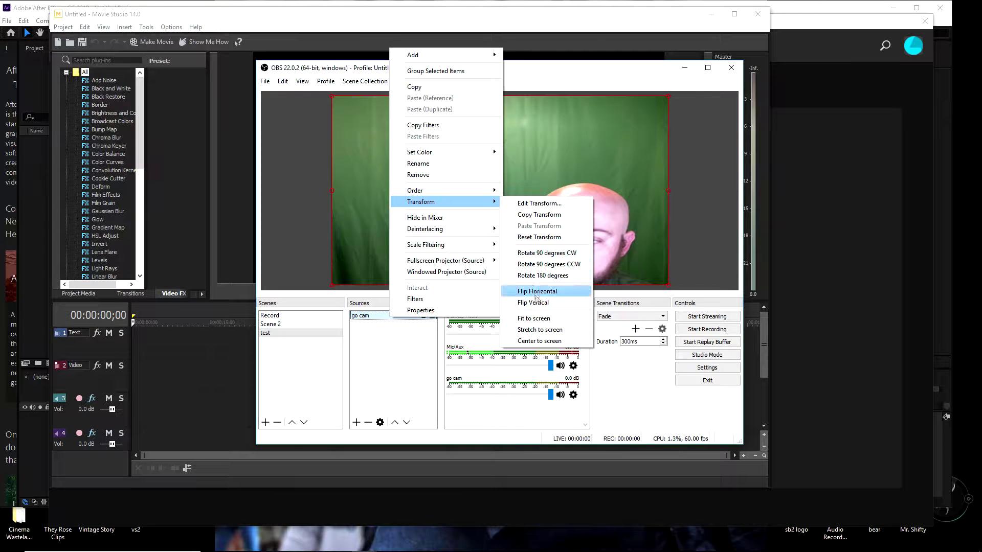
click(539, 323)
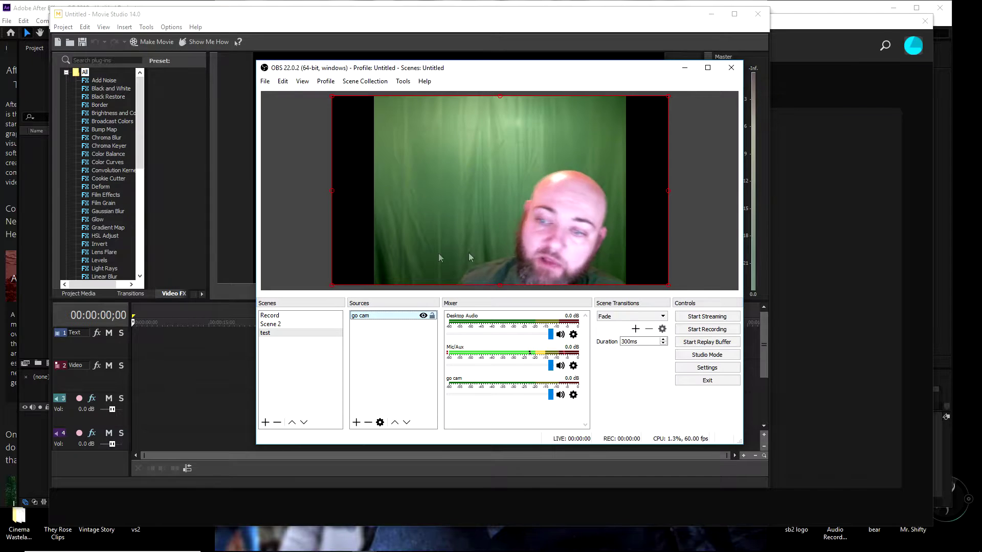
- Shrink the go cam image into the lower-left area of the canvas and refit it to the screen
drag(668, 284, 398, 216)
right_click(398, 216)
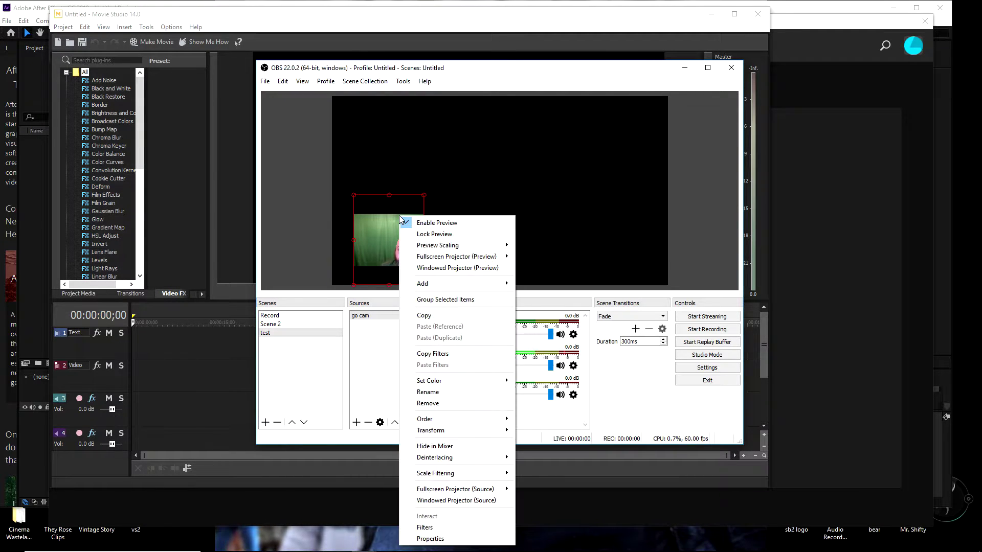
right_click(367, 319)
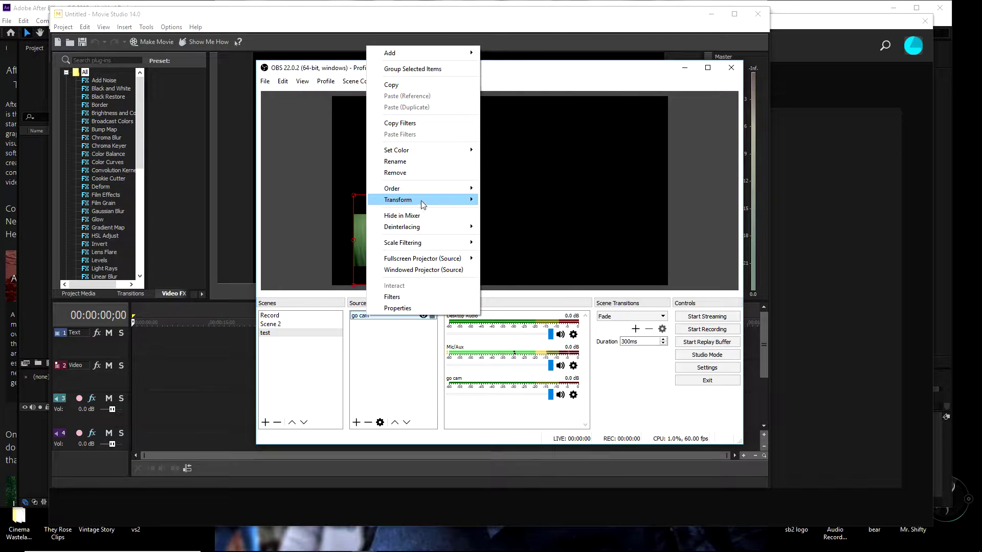
mouse_move(422, 205)
click(512, 316)
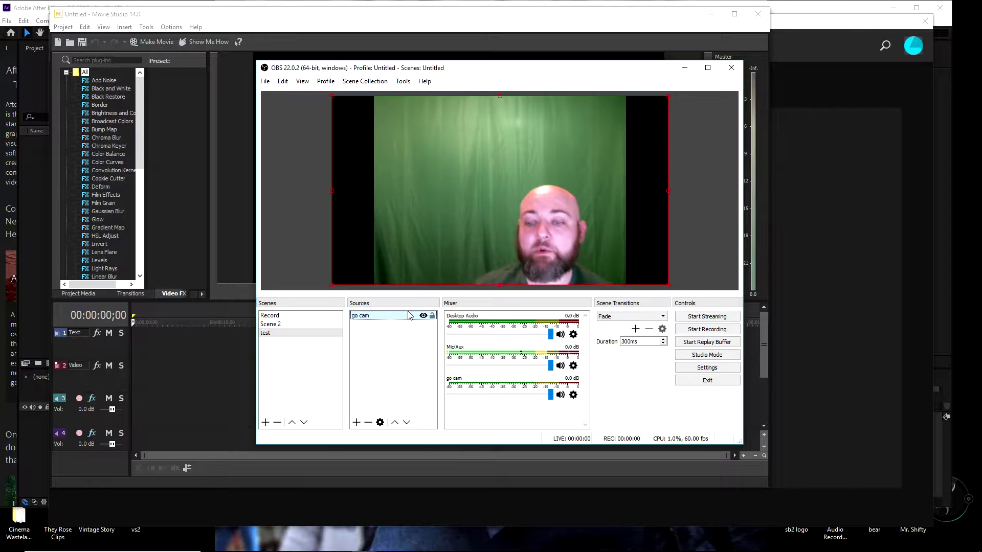
- Add a Chroma Key effect filter named green screen to the go cam source
right_click(376, 318)
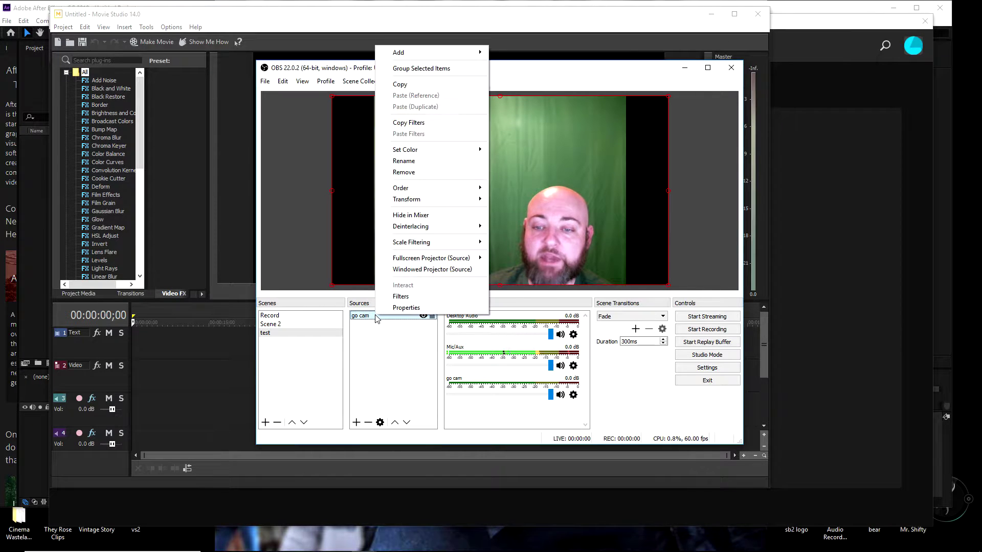
click(402, 298)
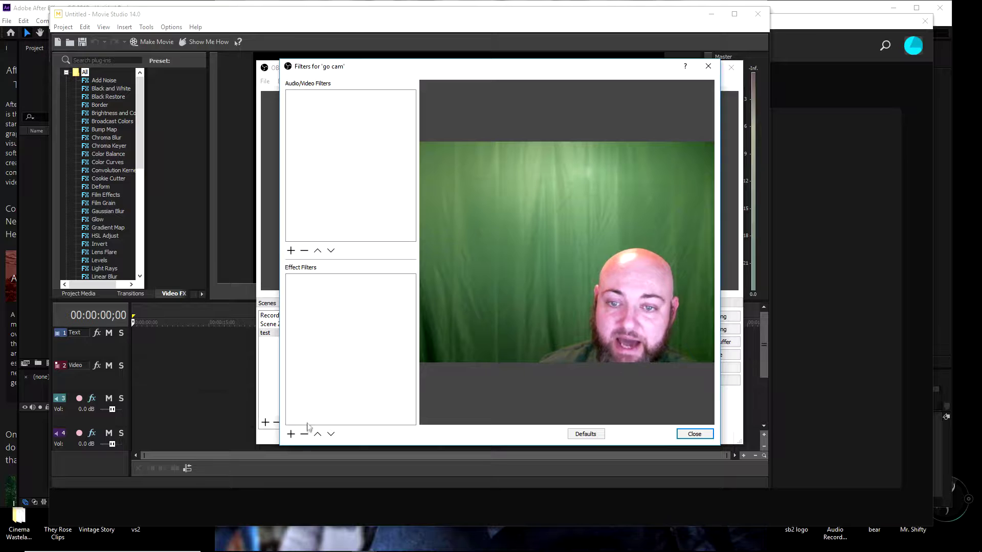
click(291, 435)
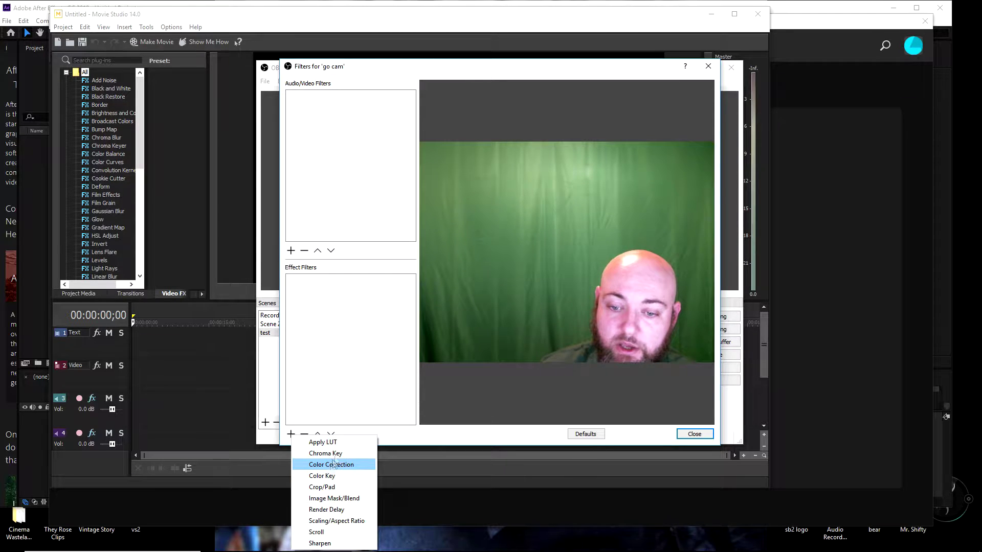
click(338, 454)
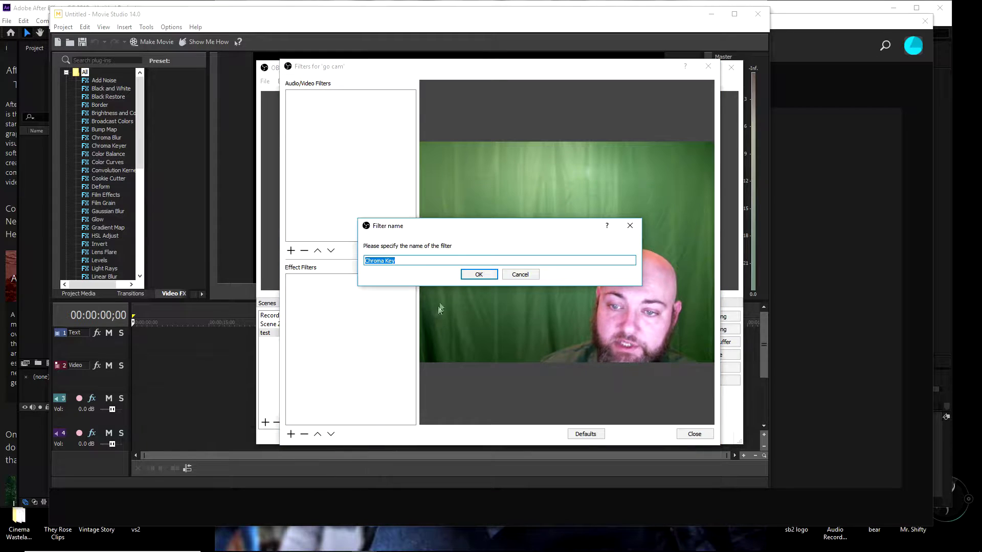
text(green s)
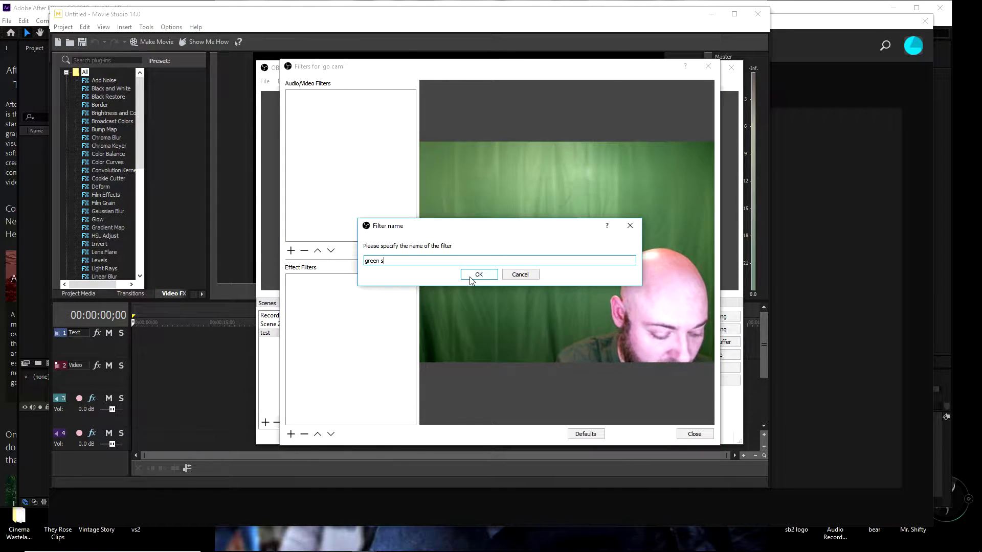
text(creen)
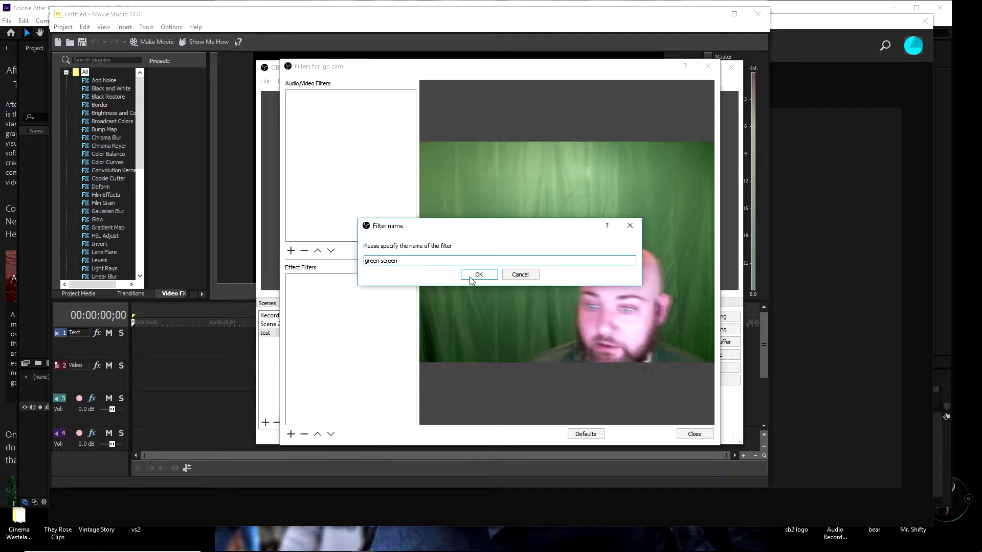
click(469, 277)
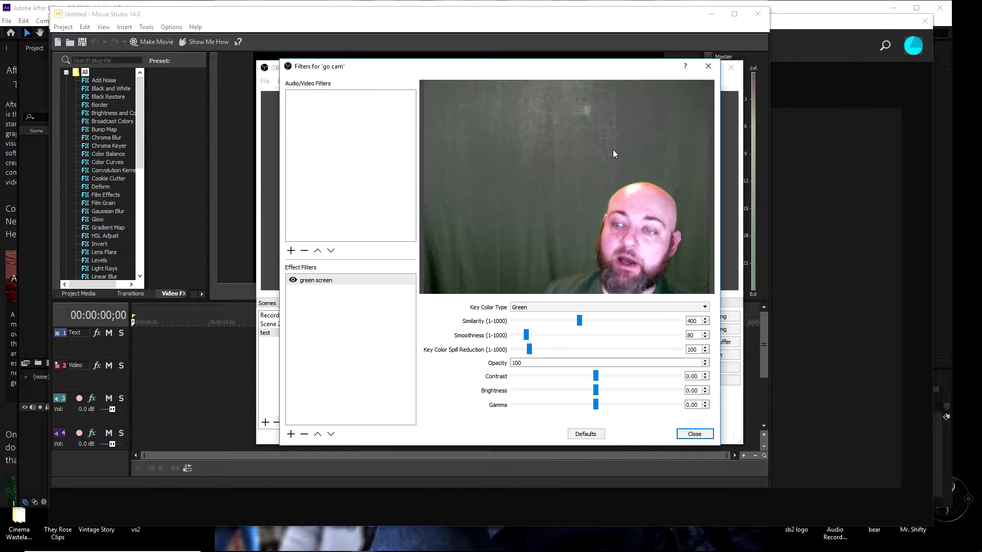
- Set the filter's key color type to Custom and sample the pink key color #e7acc0 from the face in the preview
click(608, 307)
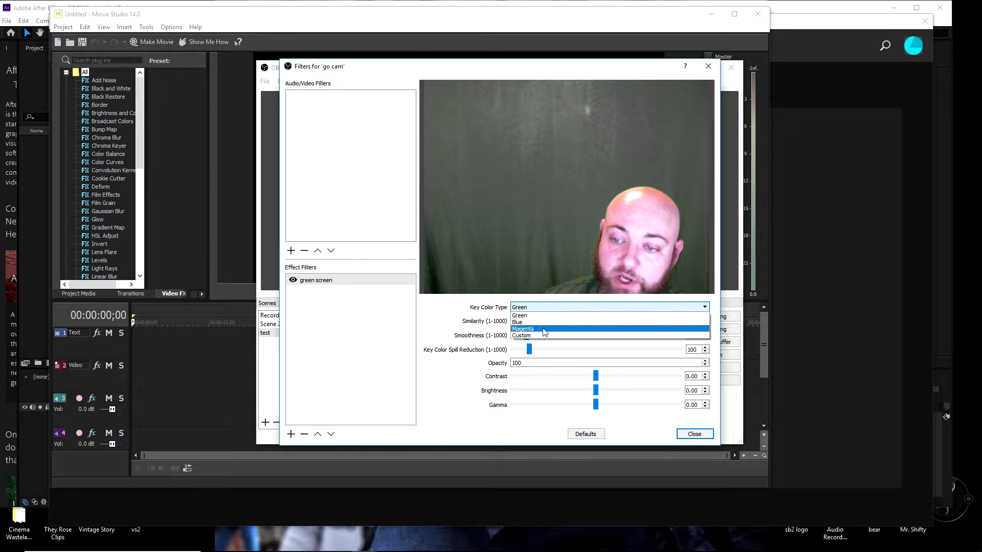
click(527, 336)
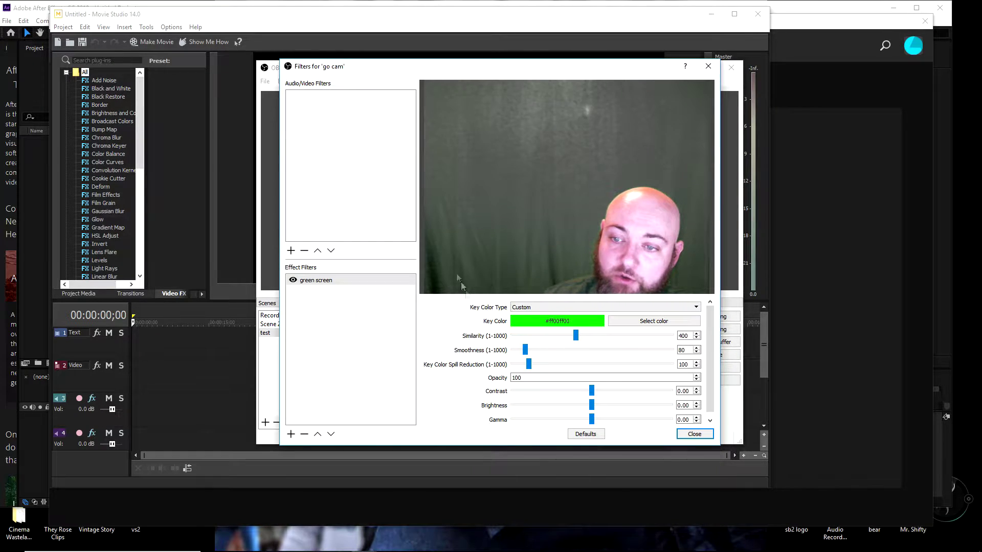
click(622, 323)
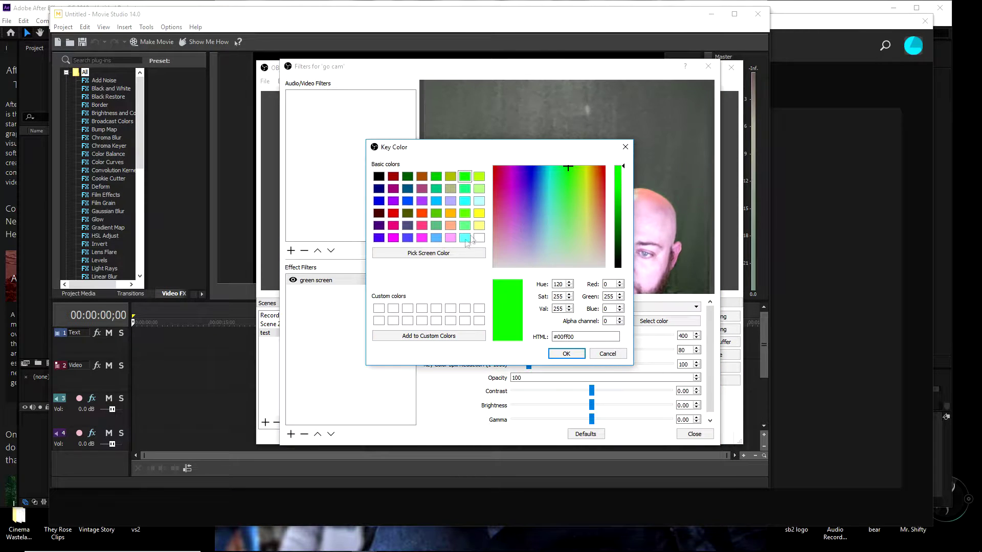
click(428, 253)
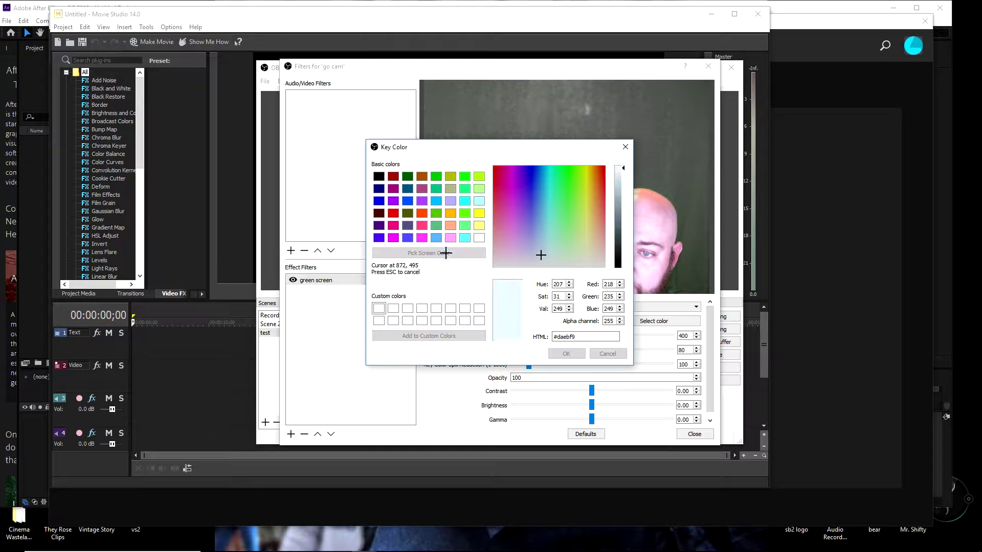
click(658, 210)
click(566, 353)
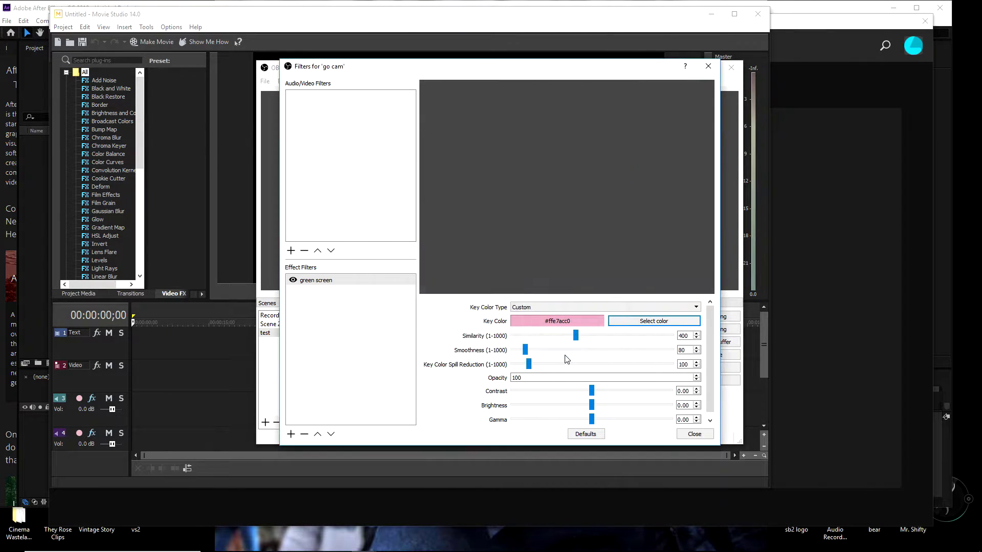
- Change the custom key color to green #22e70c and return the key color type to Green
click(634, 321)
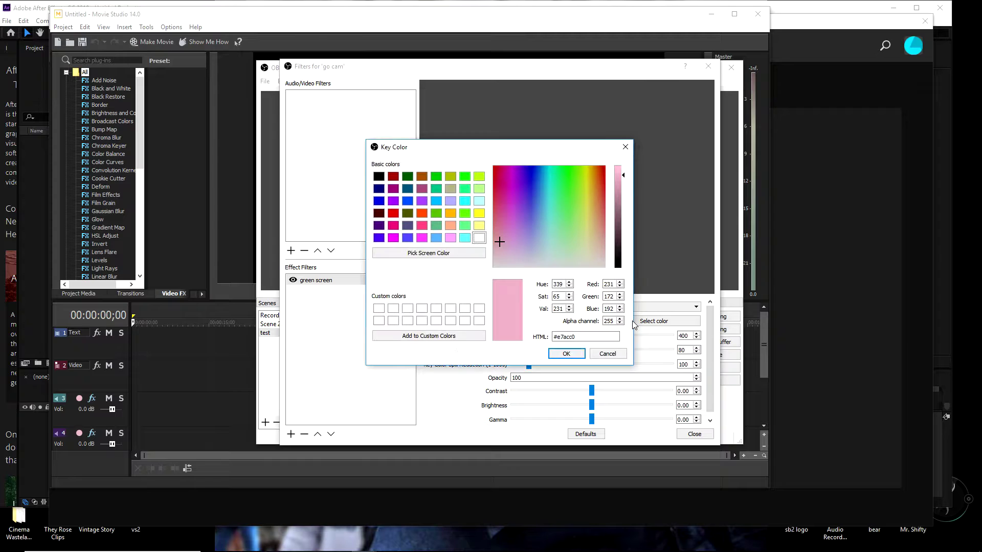
click(570, 171)
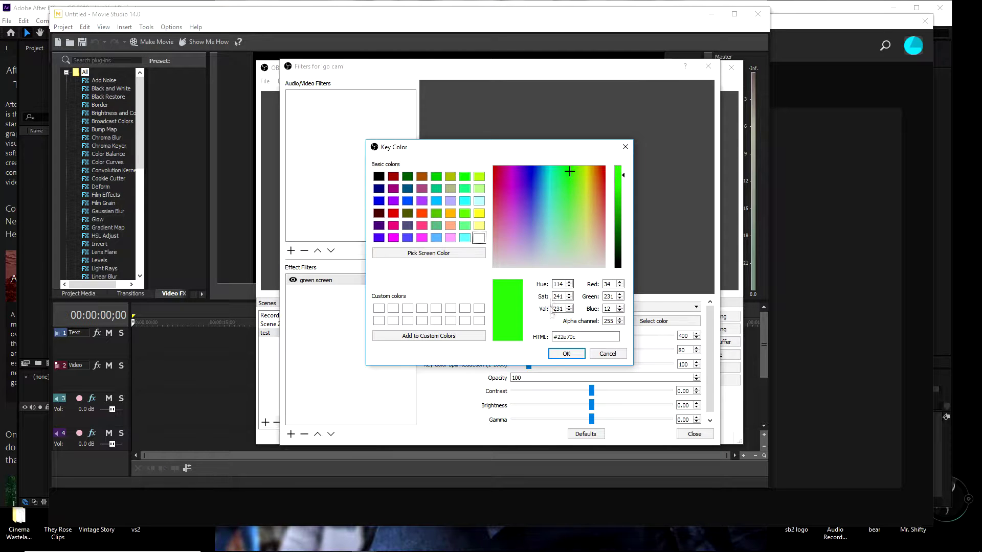
click(566, 354)
click(631, 307)
click(585, 320)
- Set the green screen filter's similarity to 418 and its smoothness to 157
drag(579, 321, 587, 325)
drag(588, 325, 584, 326)
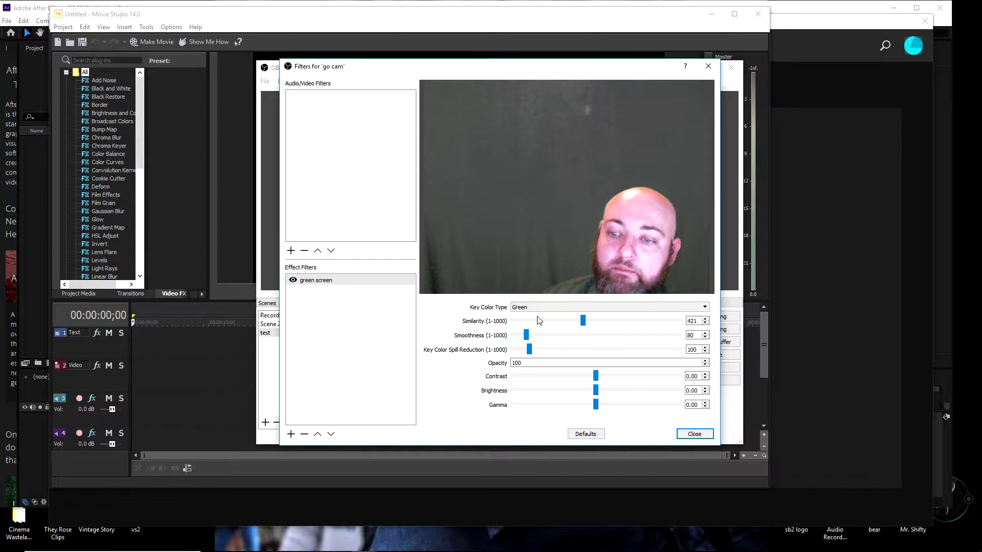
drag(584, 325, 582, 322)
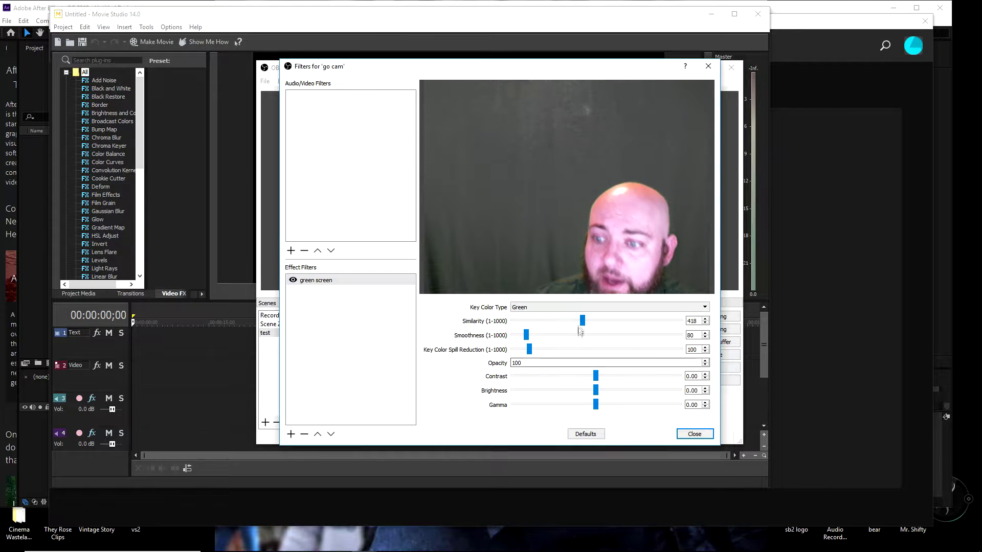
drag(528, 335, 538, 335)
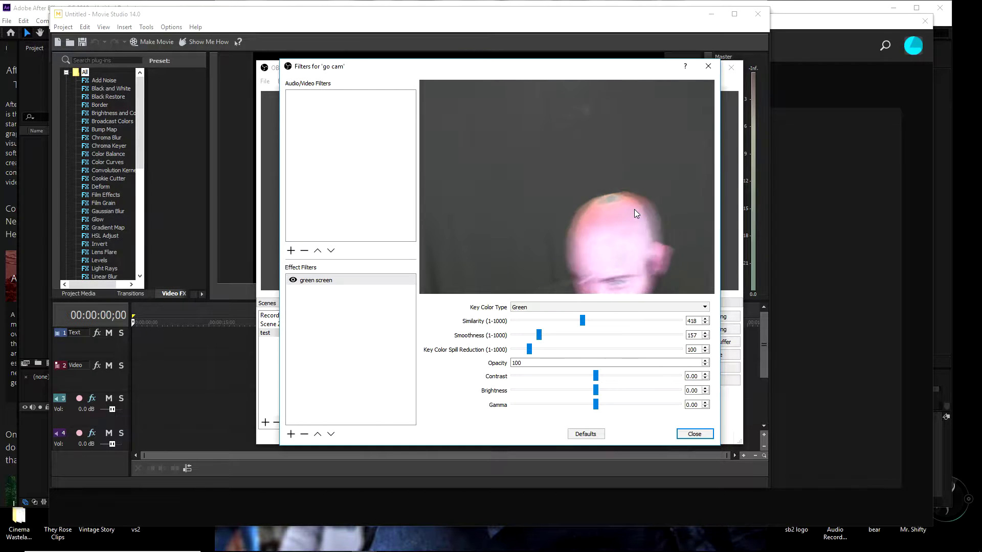
- Set the green screen filter's smoothness to 99, key color spill reduction to 105 and similarity to 421
mouse_move(539, 336)
mouse_down()
mouse_move(530, 337)
mouse_move(549, 356)
mouse_move(598, 356)
mouse_move(521, 358)
mouse_move(532, 350)
mouse_up()
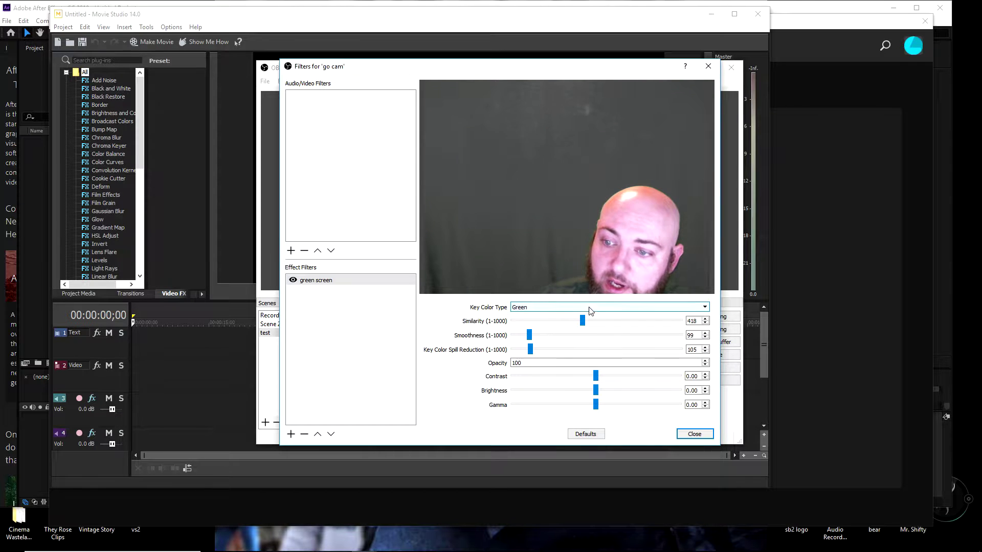
drag(584, 321, 589, 321)
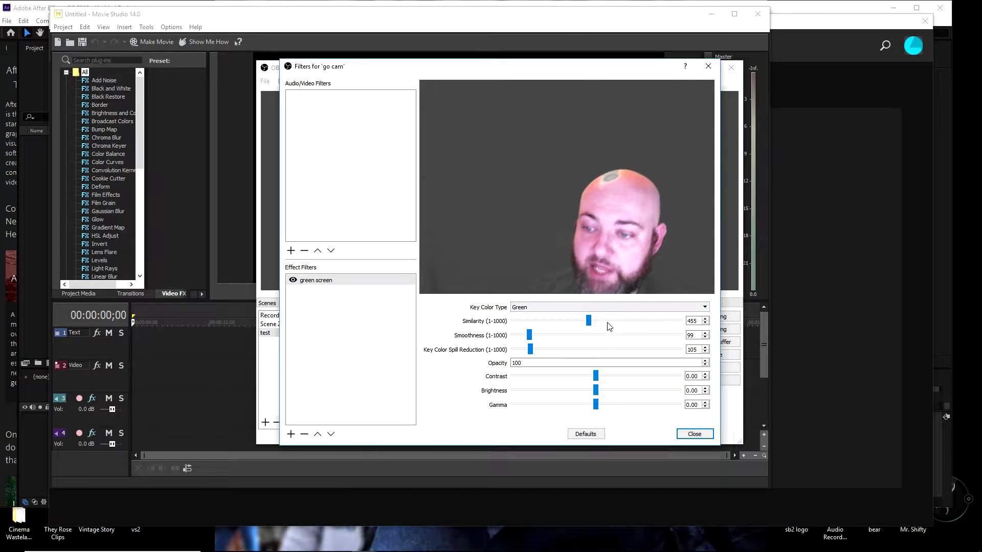
mouse_move(591, 323)
mouse_down()
mouse_move(578, 321)
mouse_move(586, 324)
mouse_up()
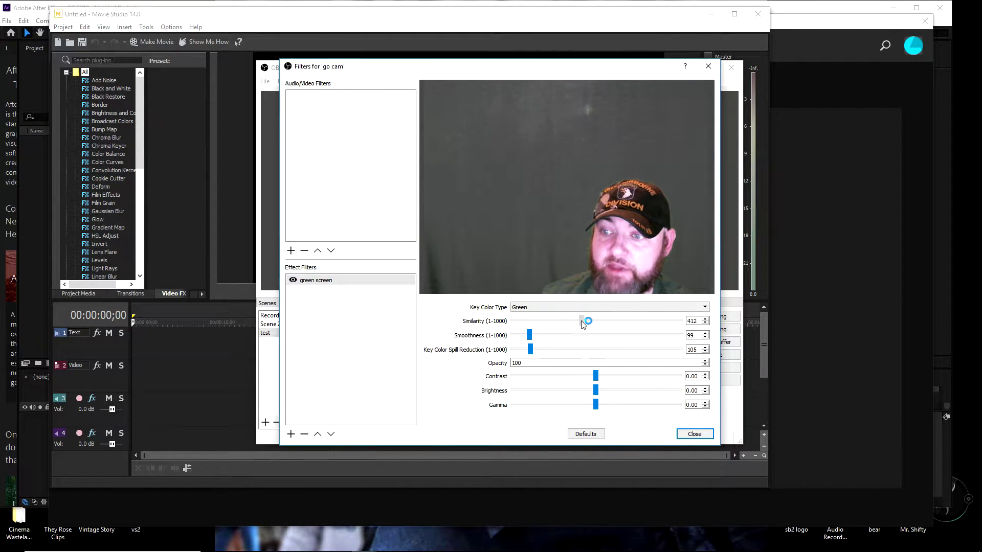
drag(583, 324, 586, 326)
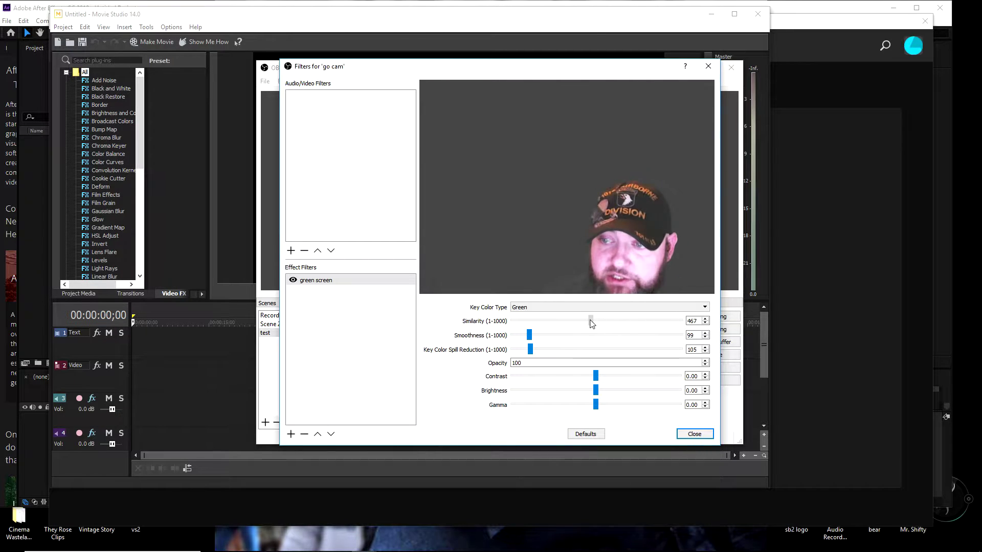
drag(590, 319, 583, 321)
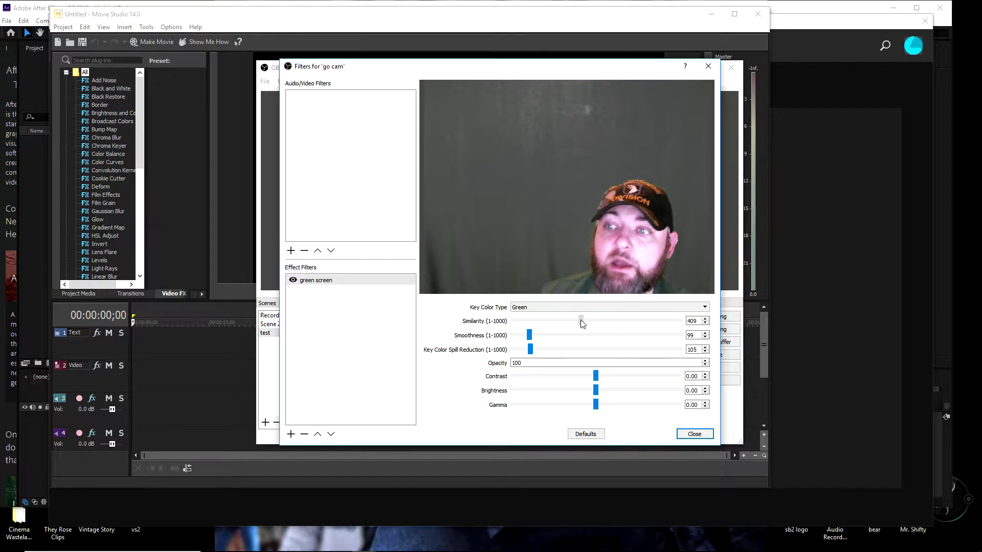
drag(581, 323, 585, 323)
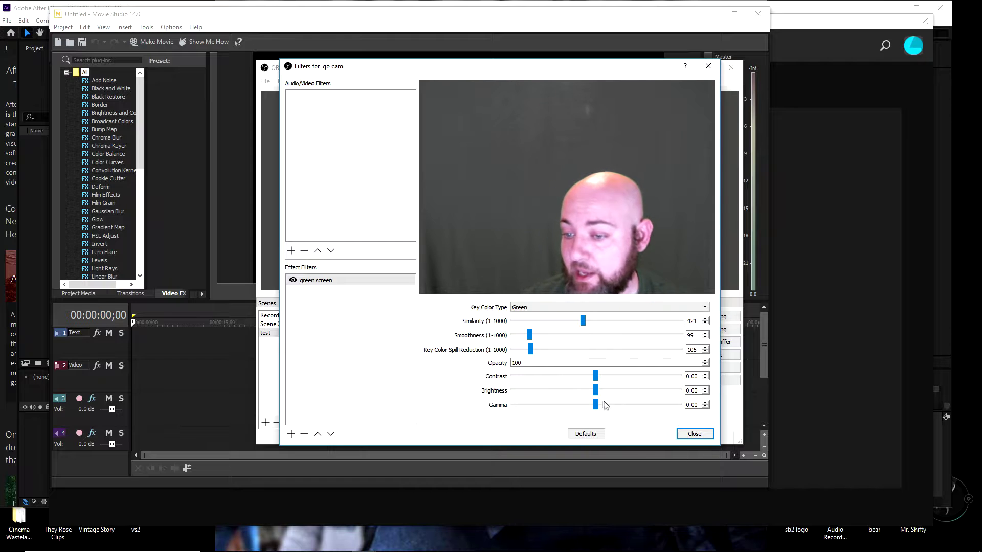
- Set the filter's contrast to -0.02, brightness to -0.01 and gamma to 0.01, test opacity at 50, and restore it to 100
mouse_move(599, 395)
mouse_down()
mouse_move(623, 396)
mouse_move(556, 395)
mouse_move(587, 400)
mouse_up()
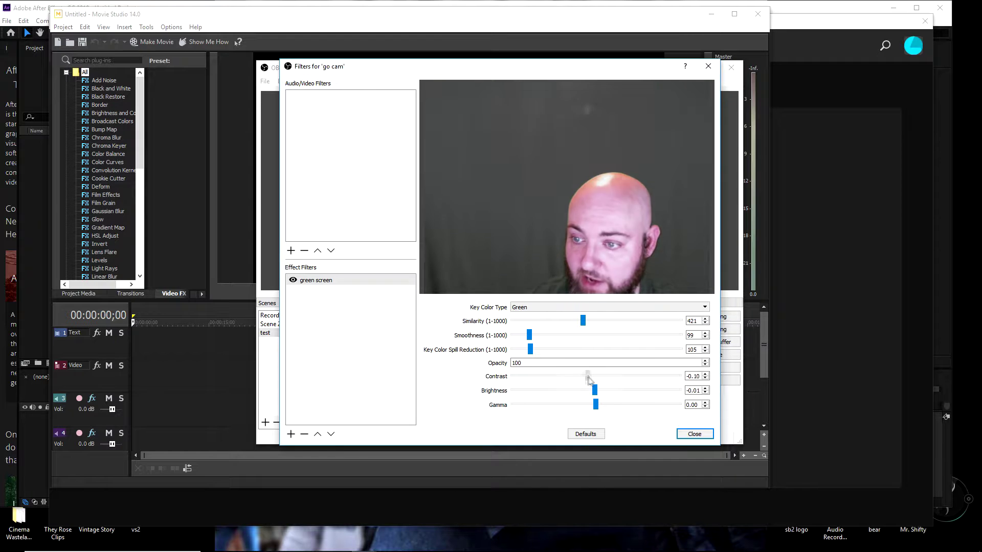
drag(567, 410, 598, 419)
click(524, 362)
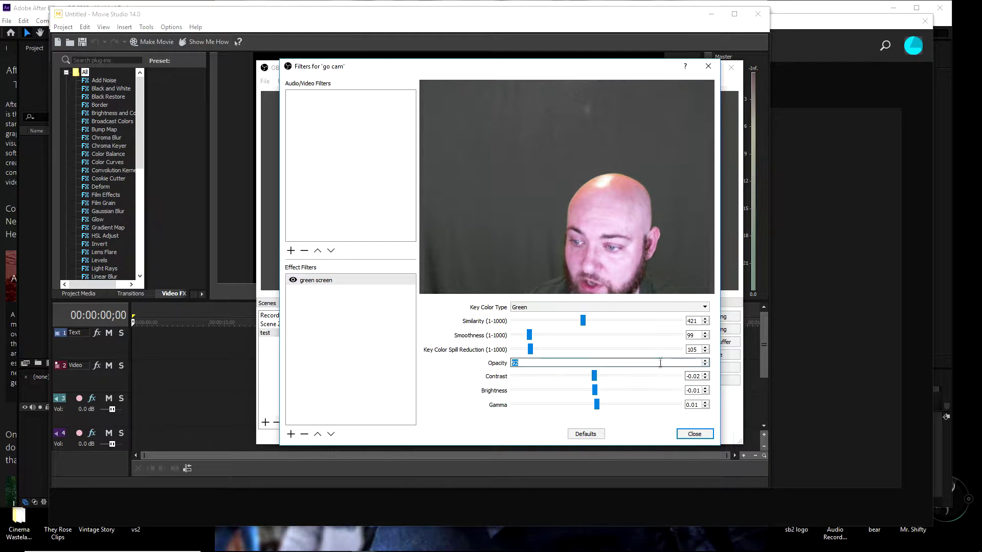
text(50)
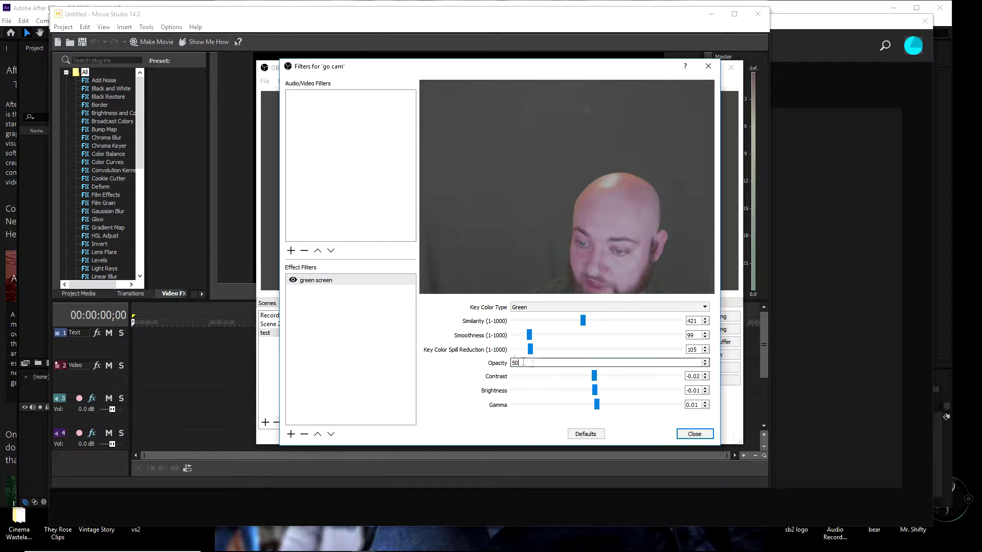
key(BackSpace)
key(BackSpace)
text(100)
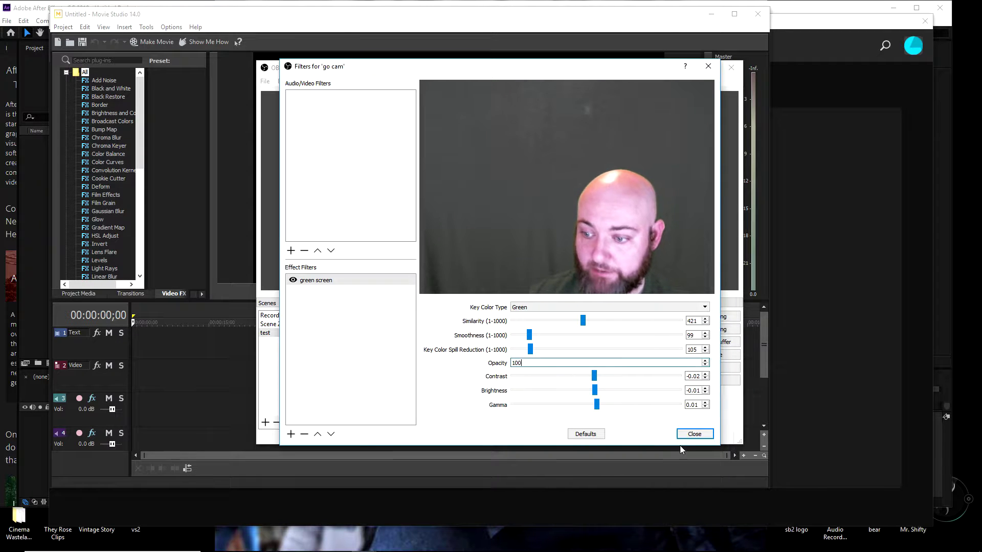
click(692, 433)
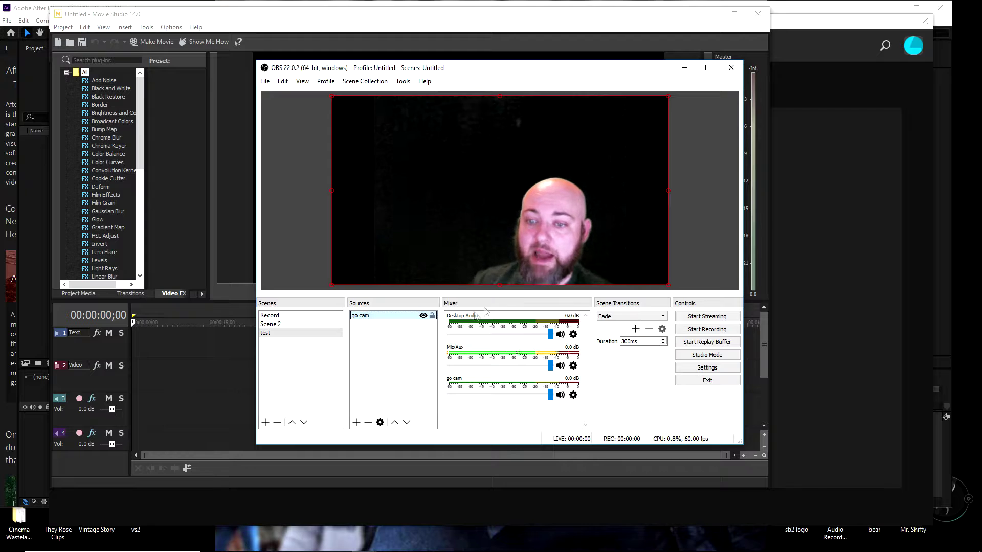
- Add a new image source to the test scene using the grass picture from the Desktop
right_click(386, 334)
mouse_move(408, 341)
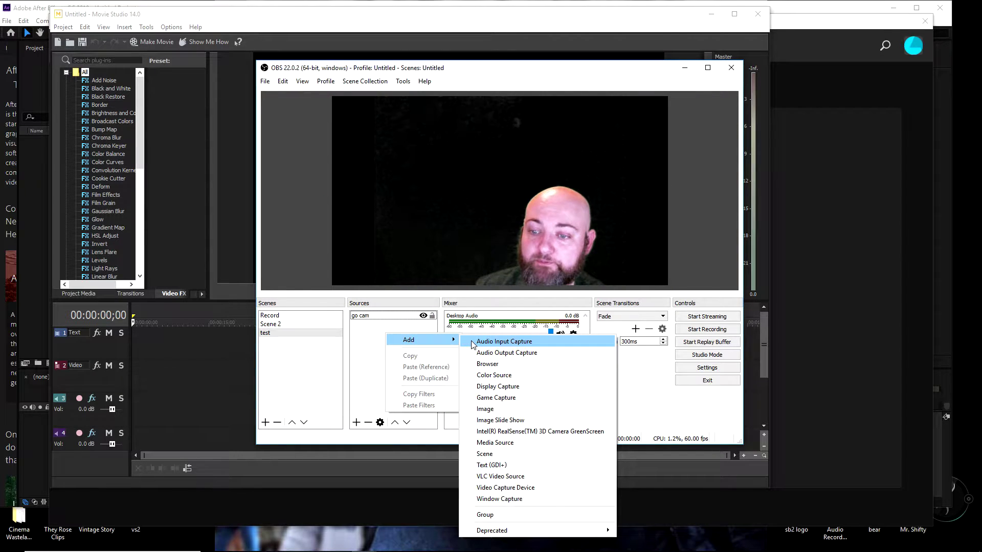
click(484, 409)
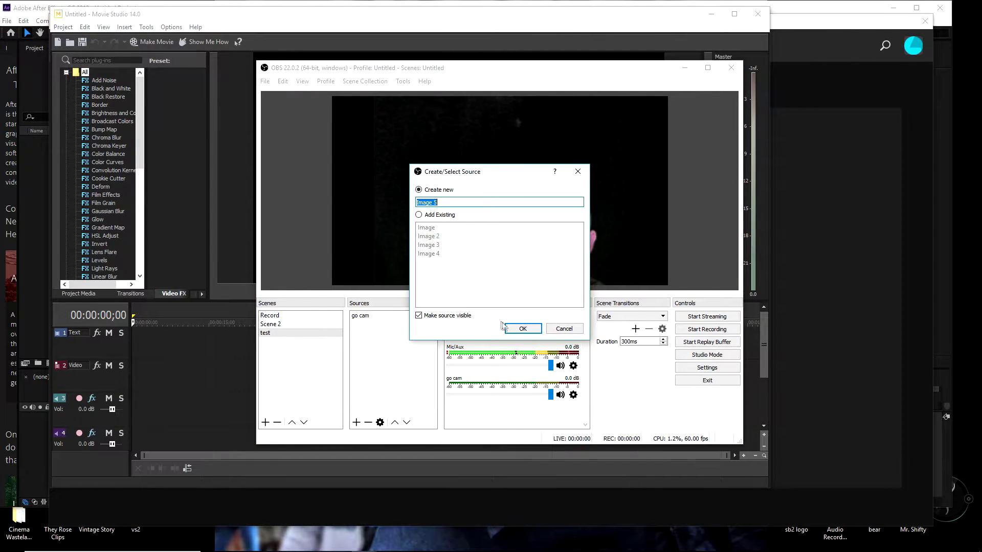
click(506, 327)
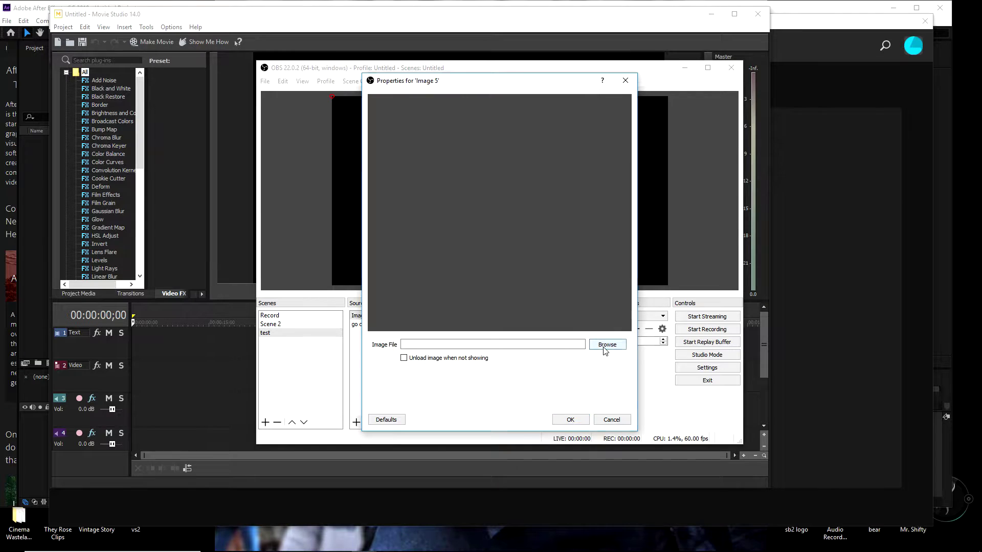
click(605, 347)
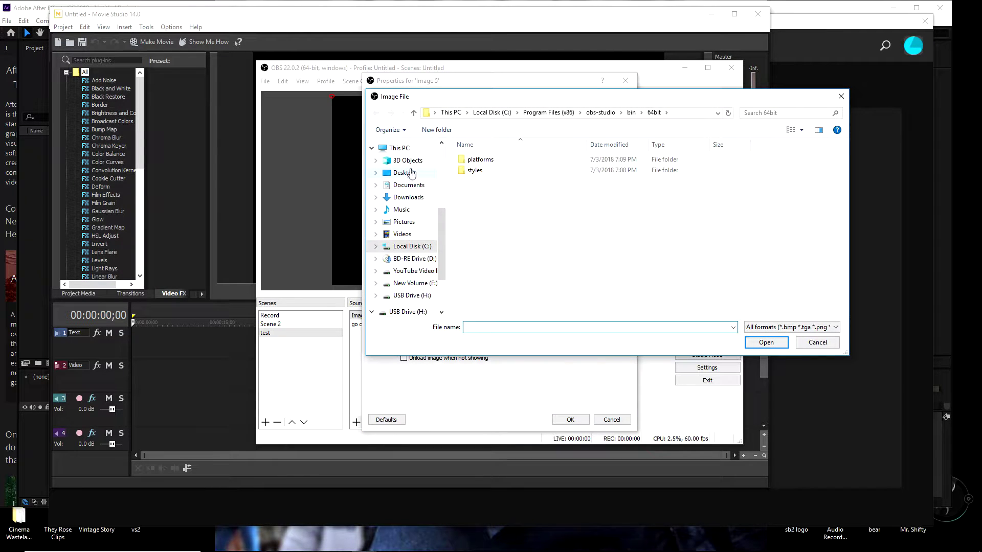
click(404, 173)
scroll(761, 240, down, 10)
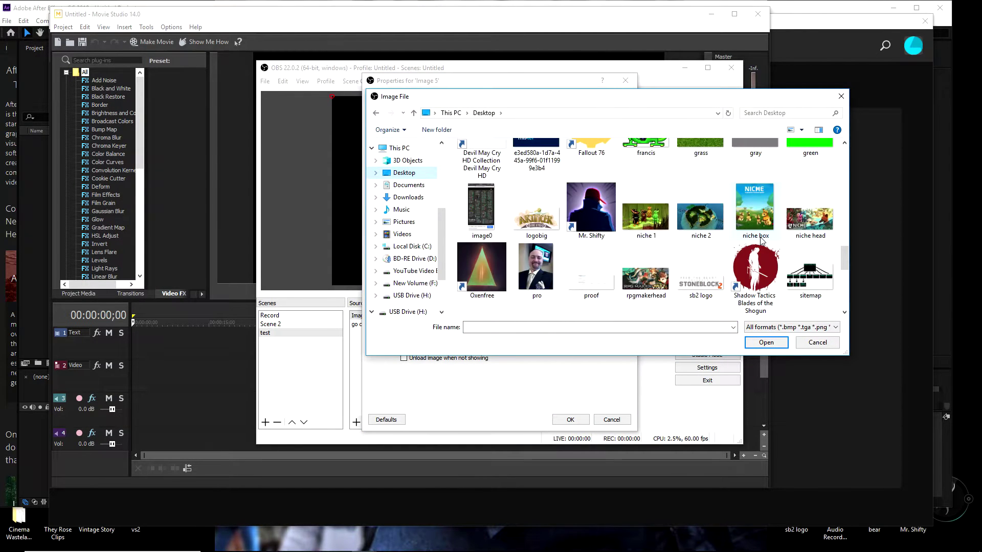
click(708, 152)
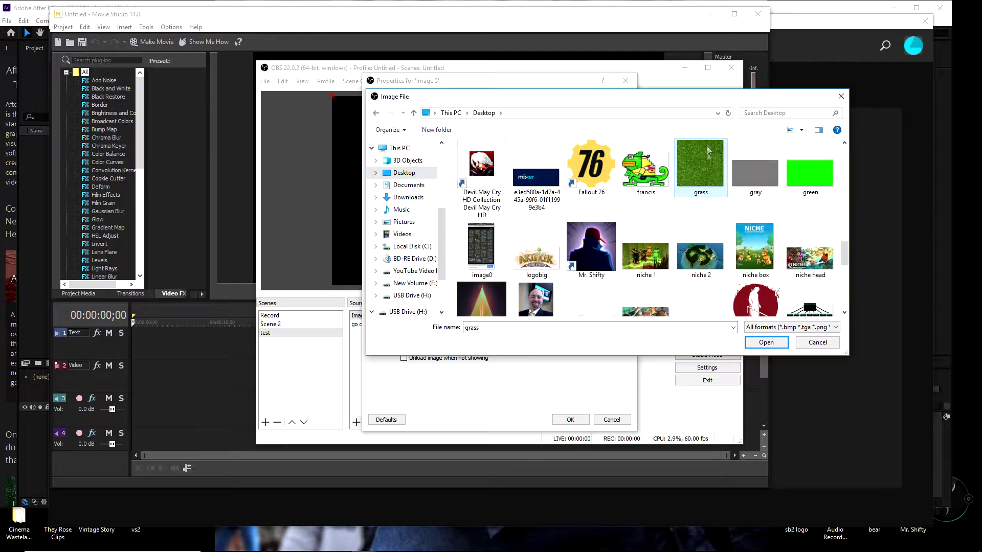
click(766, 343)
click(570, 419)
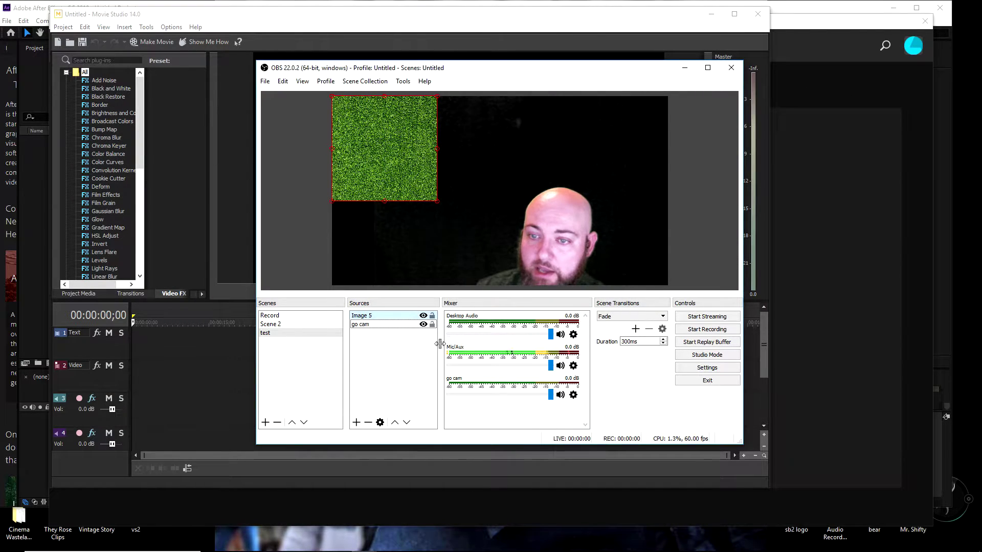
- Stretch the grass image to fill the screen and move it below go cam in the source order
right_click(419, 172)
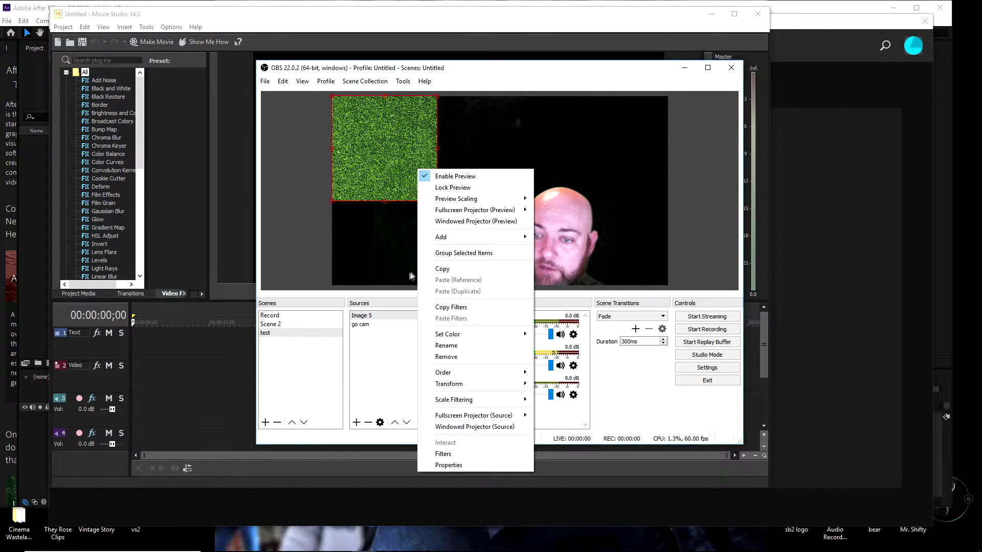
right_click(369, 315)
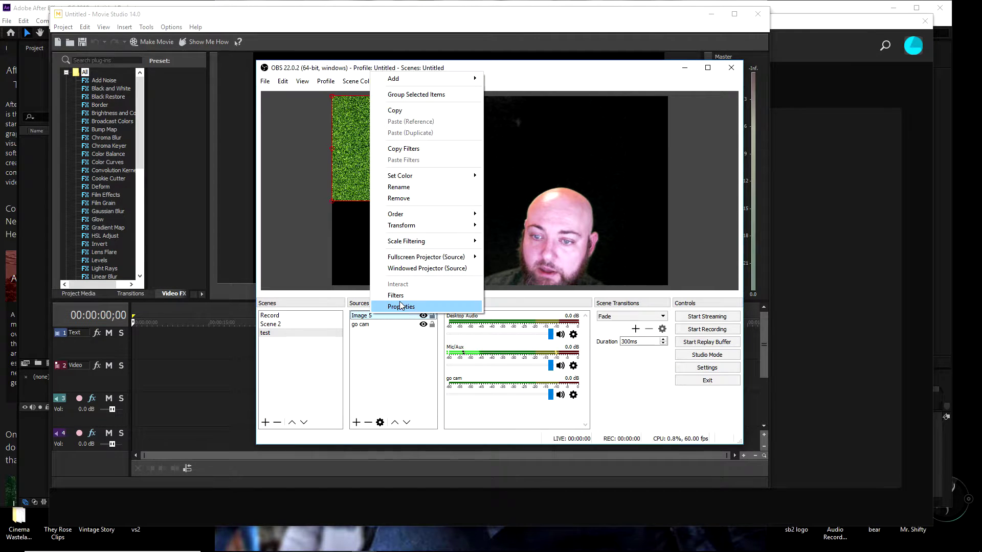
mouse_move(425, 225)
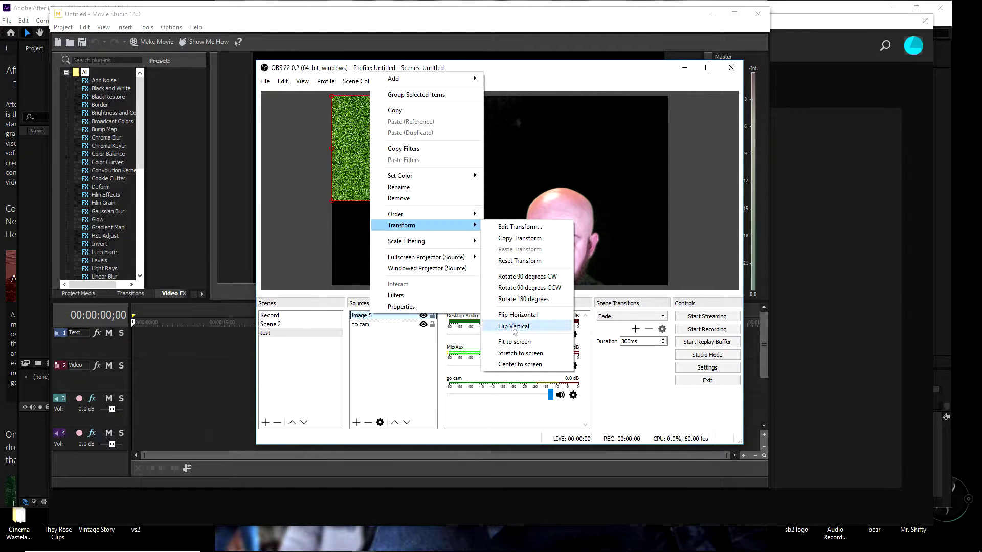
click(517, 353)
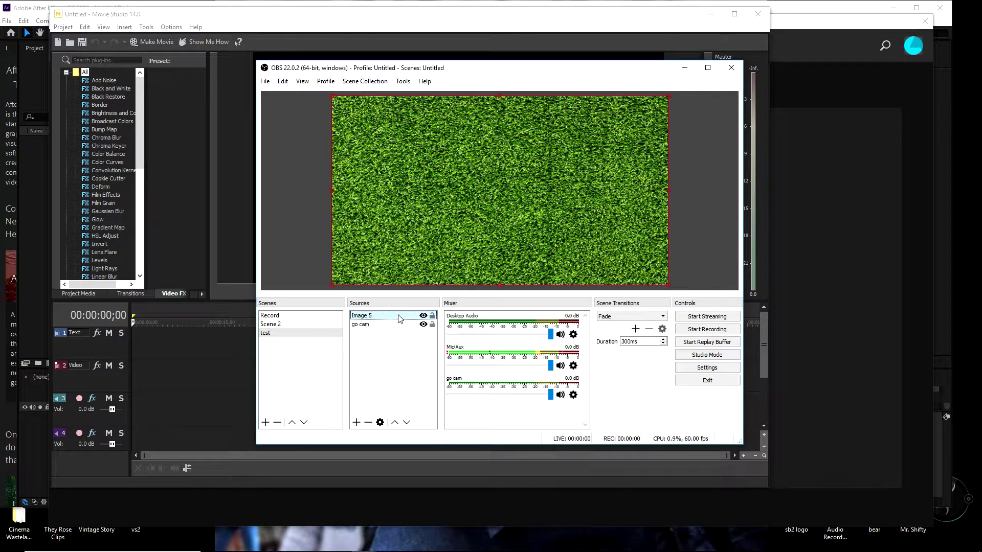
drag(400, 331, 402, 338)
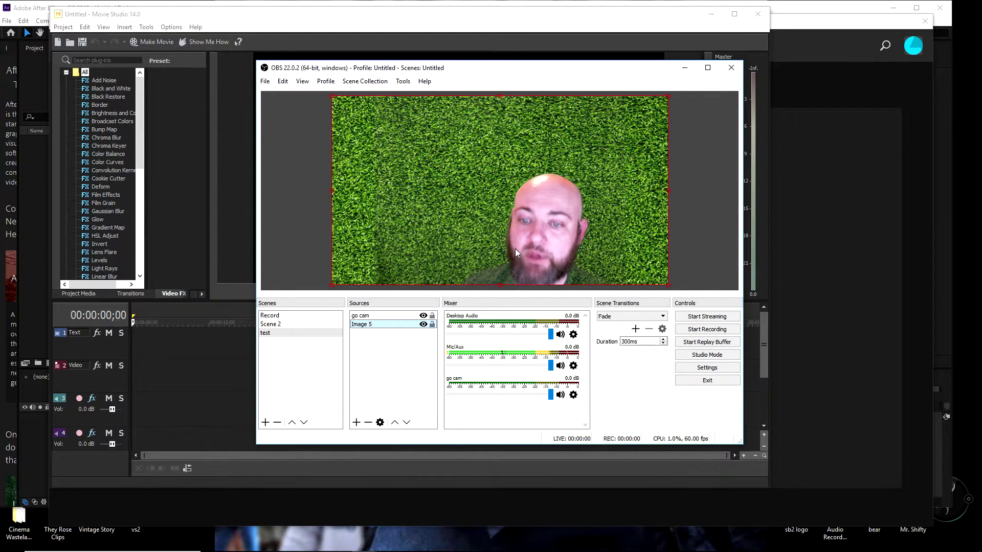
- Add another new image source to the scene using bear.png from the Desktop
right_click(362, 368)
mouse_move(394, 371)
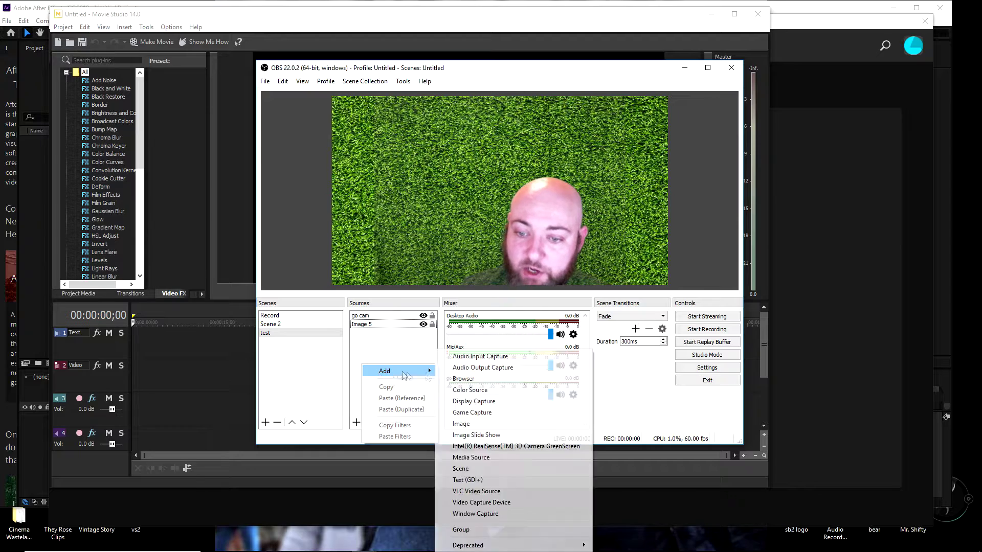
click(478, 424)
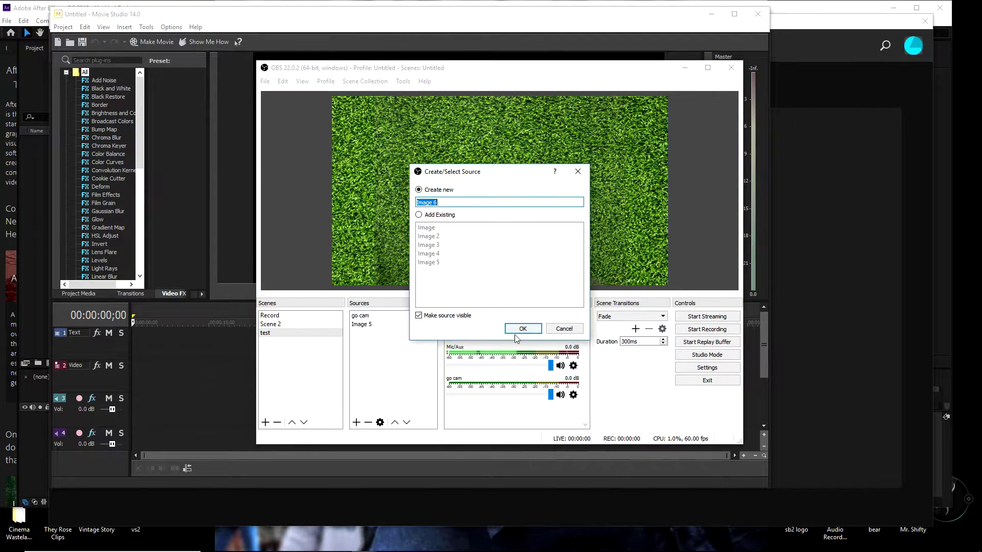
click(521, 329)
click(603, 345)
scroll(572, 296, down, 10)
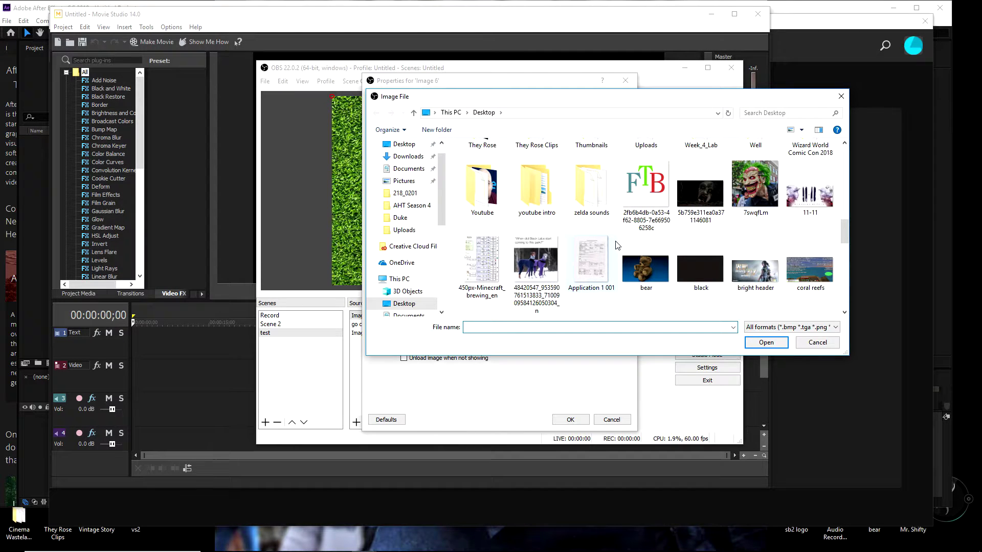
scroll(616, 245, down, 2)
scroll(617, 245, down, 2)
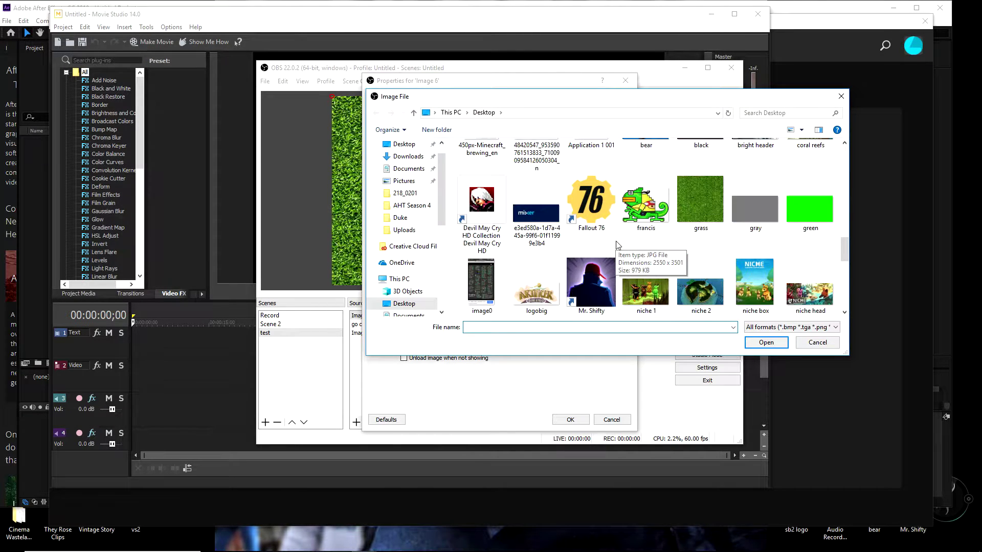
scroll(618, 244, up, 1)
click(661, 186)
click(767, 345)
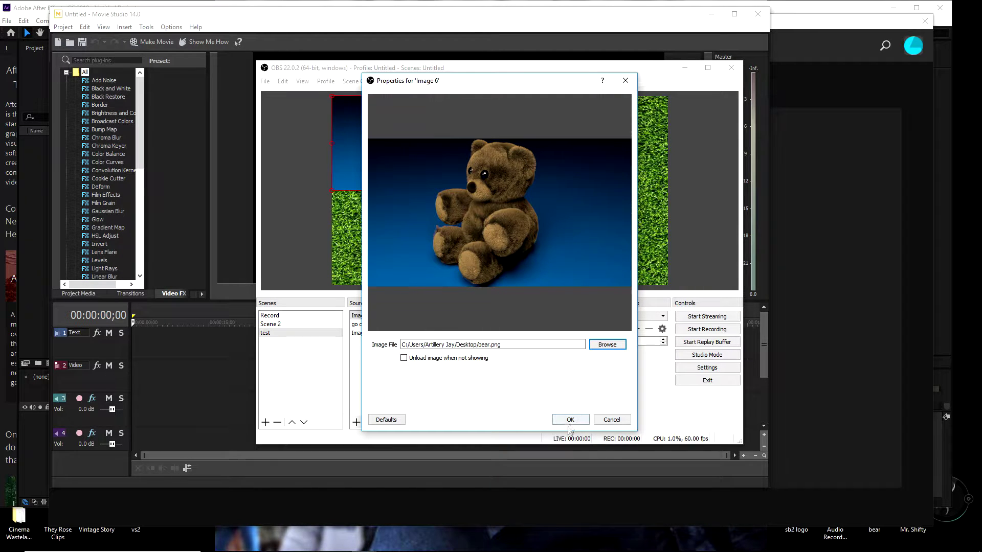
click(570, 420)
- Enlarge the bear image to about two thirds of the canvas width and order it between go cam and the grass image
drag(500, 191, 522, 223)
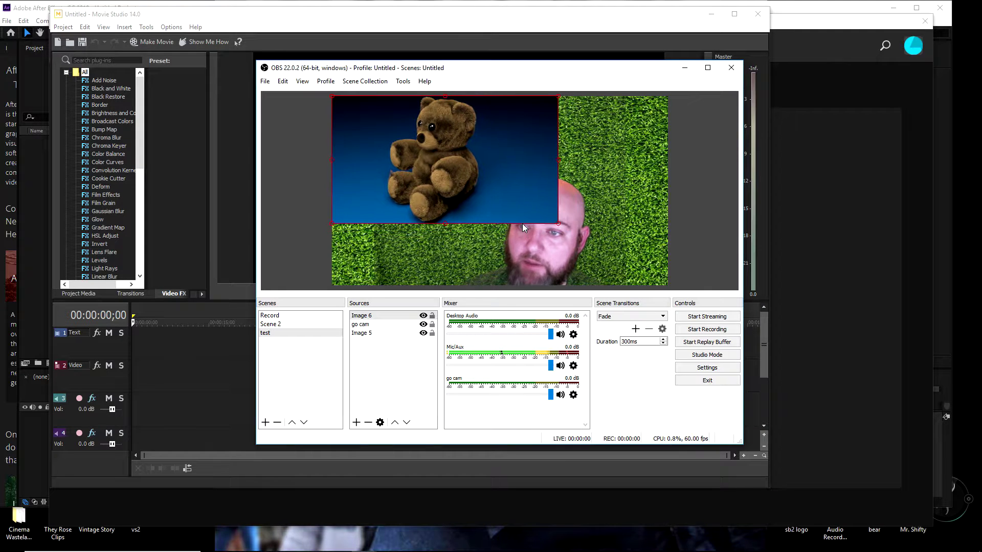
click(369, 318)
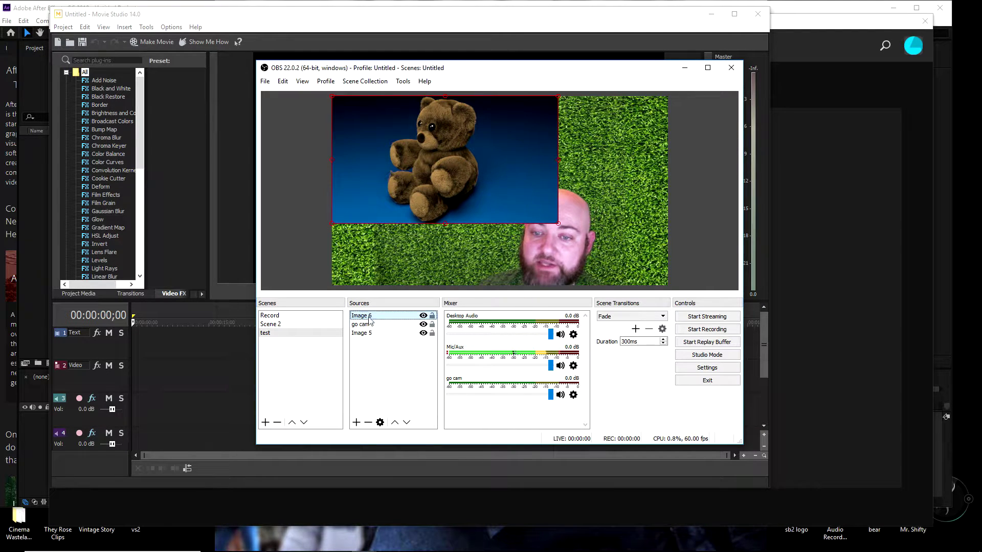
drag(369, 321, 370, 329)
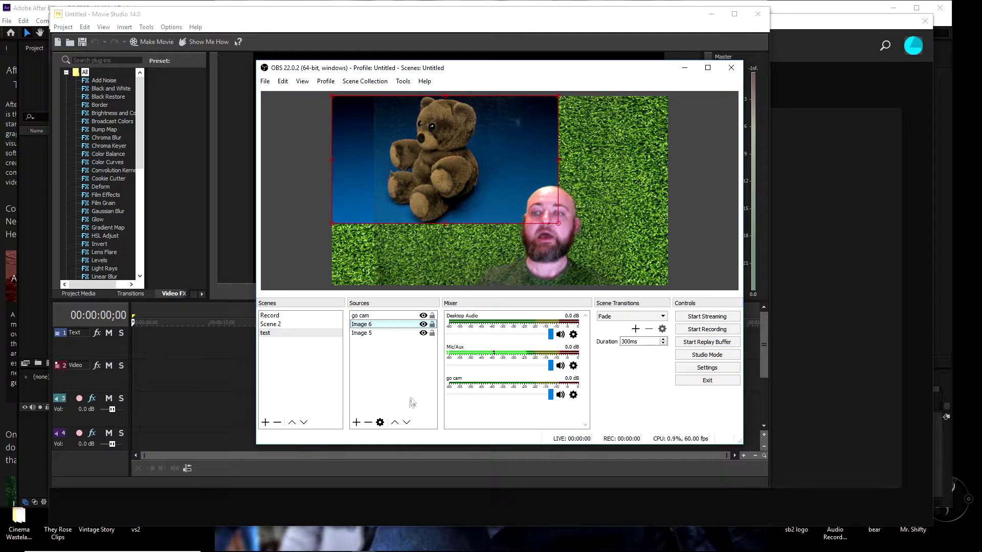
click(411, 373)
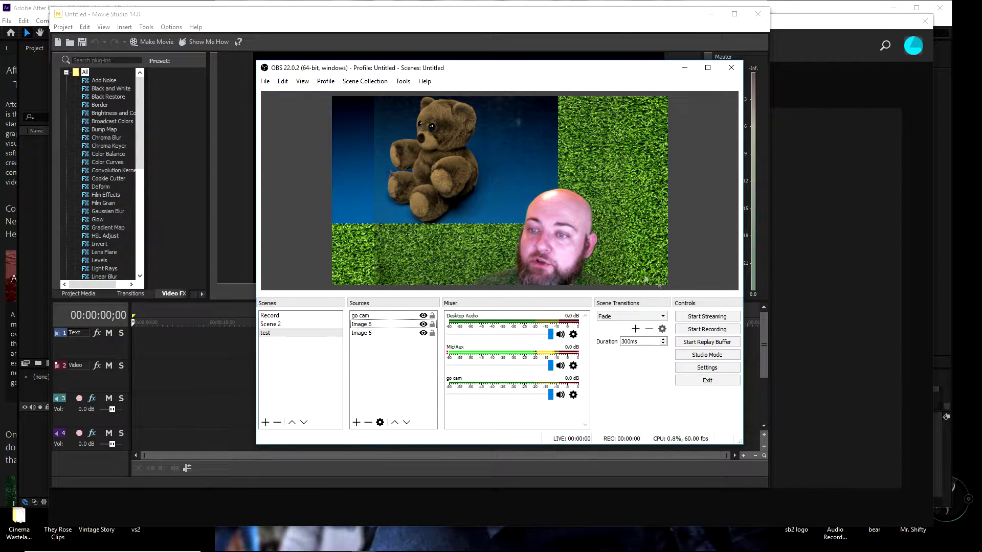
- Close OBS, switch to Filmora, start a movie in full feature mode, and place the rpgmakerhead image at the start of the video track
click(732, 71)
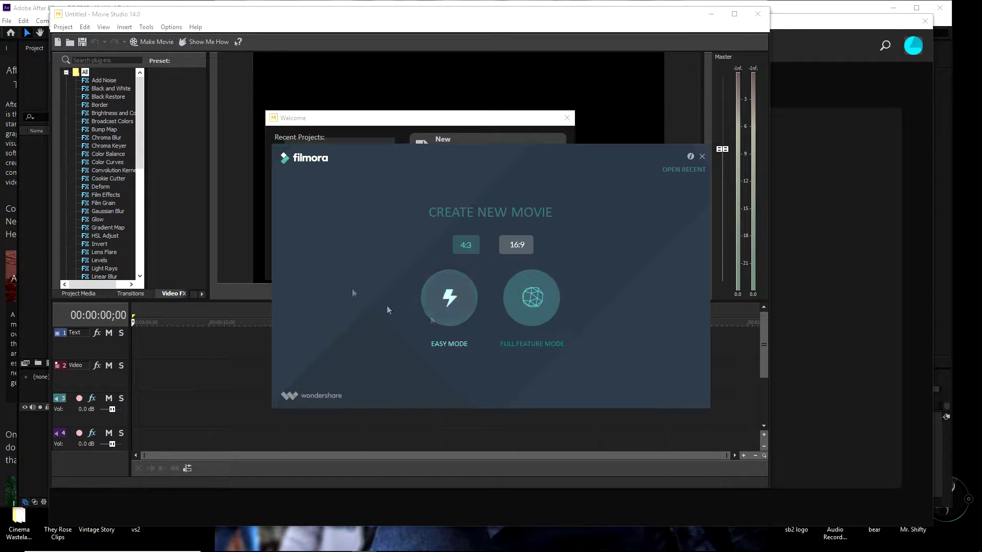
click(528, 289)
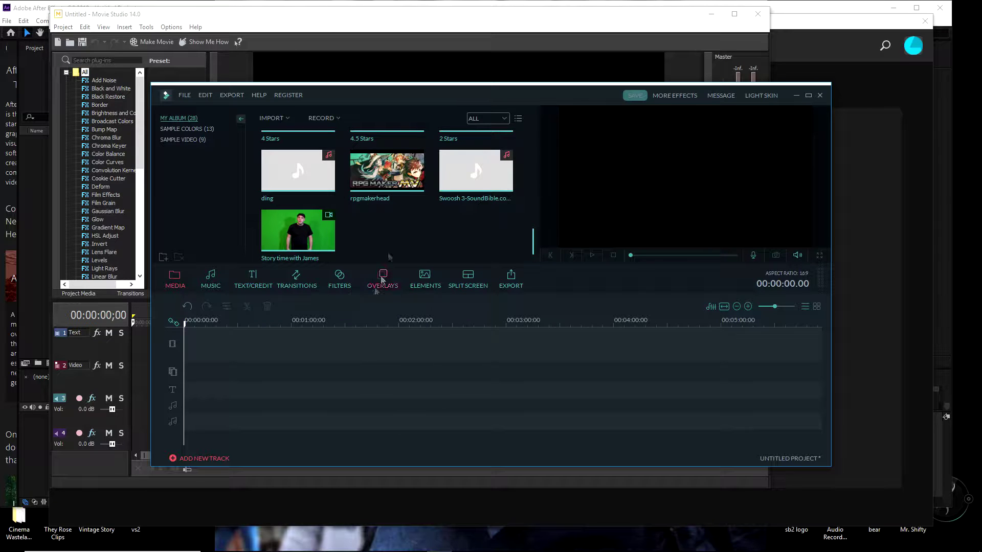
drag(387, 171, 225, 346)
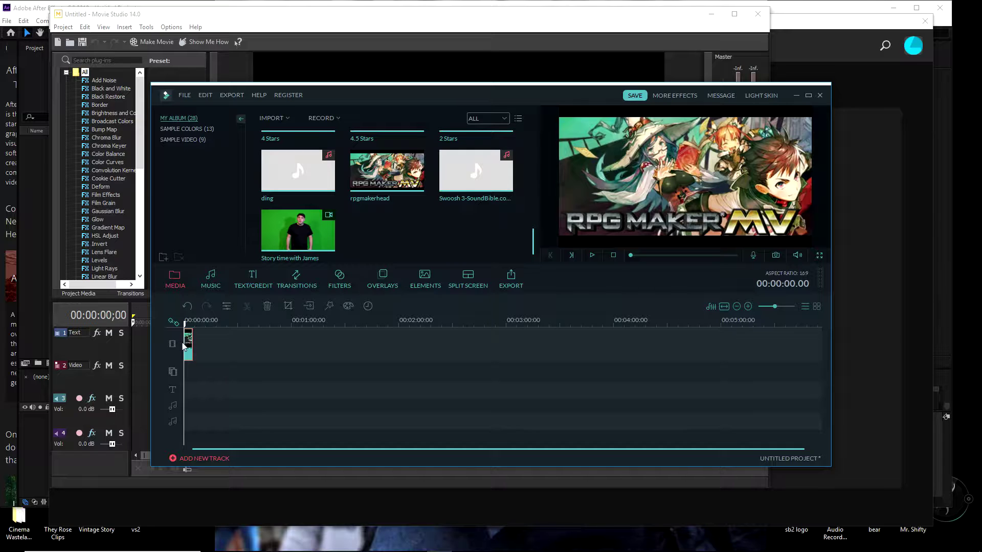
- Extend the rpgmakerhead clip beyond five minutes and place the Story time green screen video at the start of the overlay track below it
drag(190, 344, 746, 350)
drag(298, 230, 187, 373)
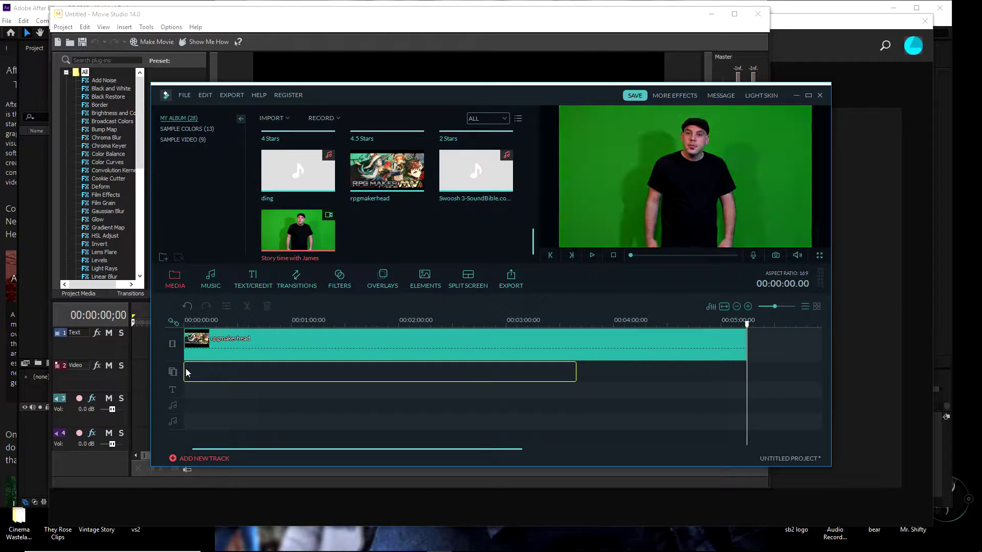
- Trim the rpgmakerhead background to the green screen video's length by splitting it at 00:03:39.11 and deleting the excess
click(599, 366)
drag(386, 170, 577, 379)
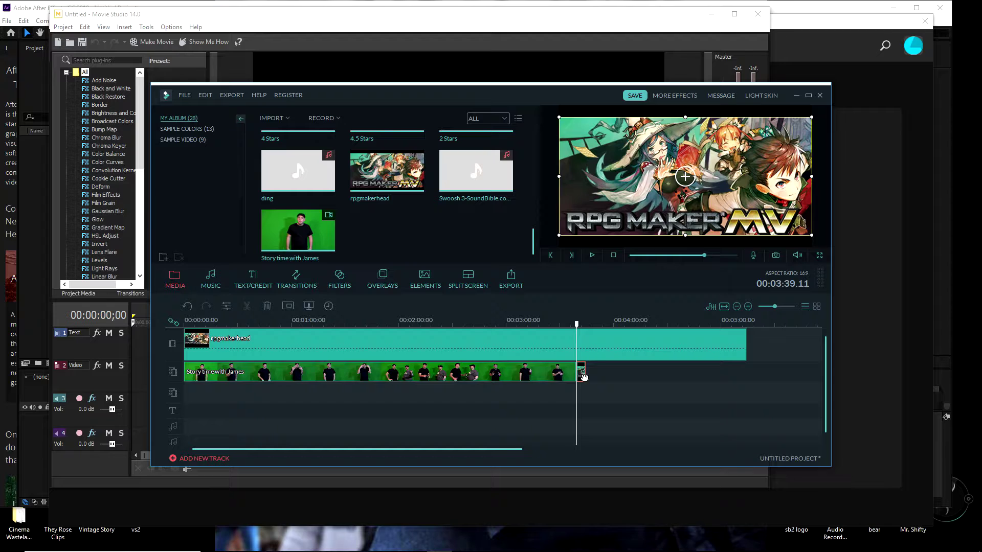
click(594, 348)
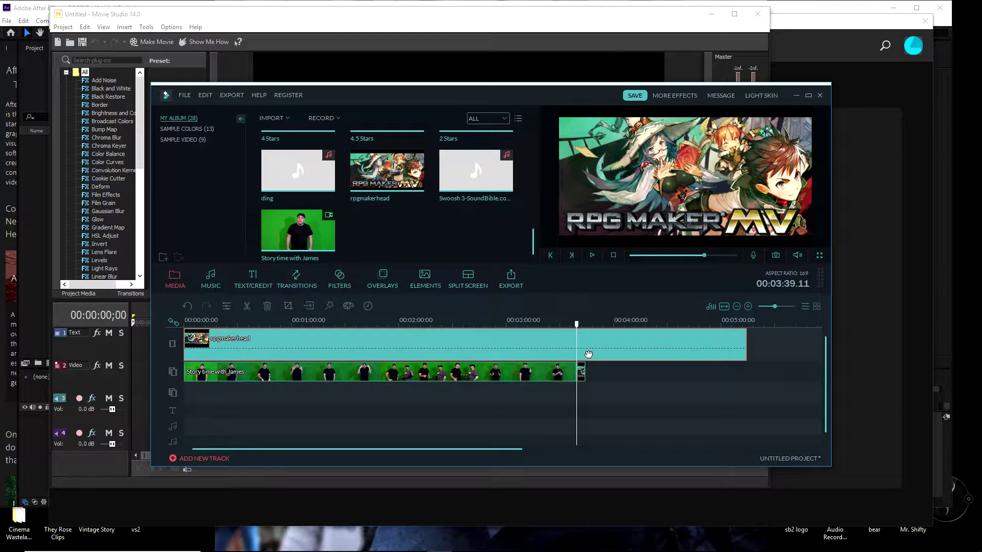
click(244, 307)
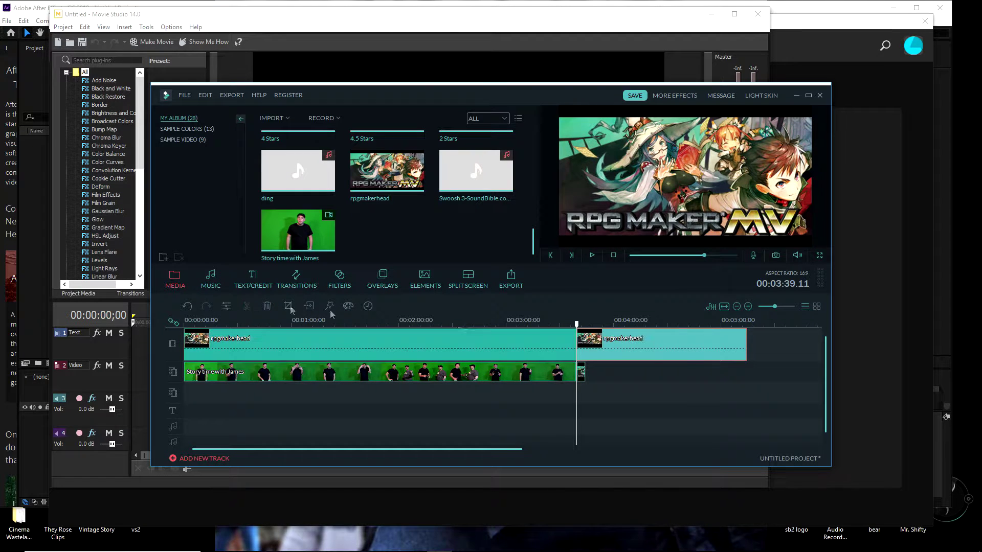
key(Delete)
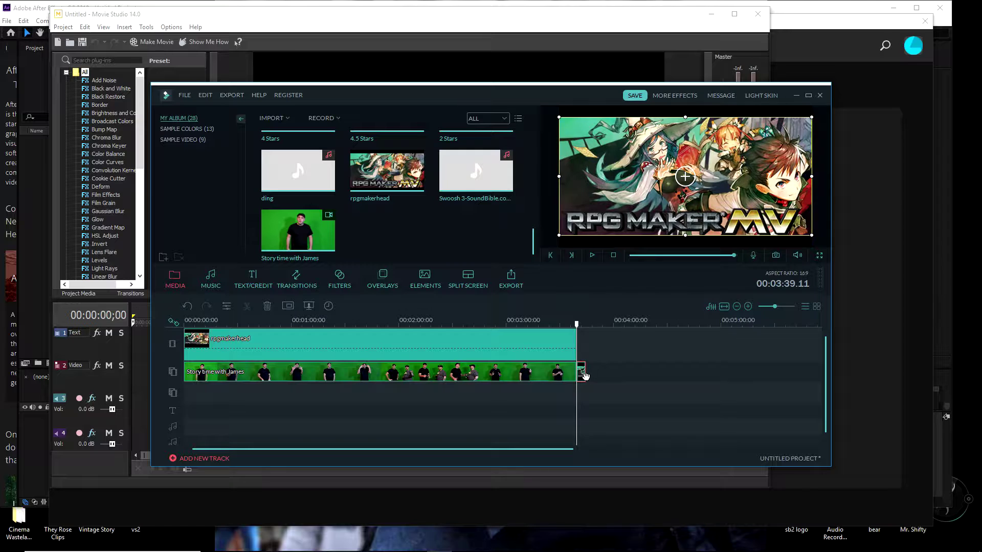
- Mute the green screen video on the overlay track
click(437, 322)
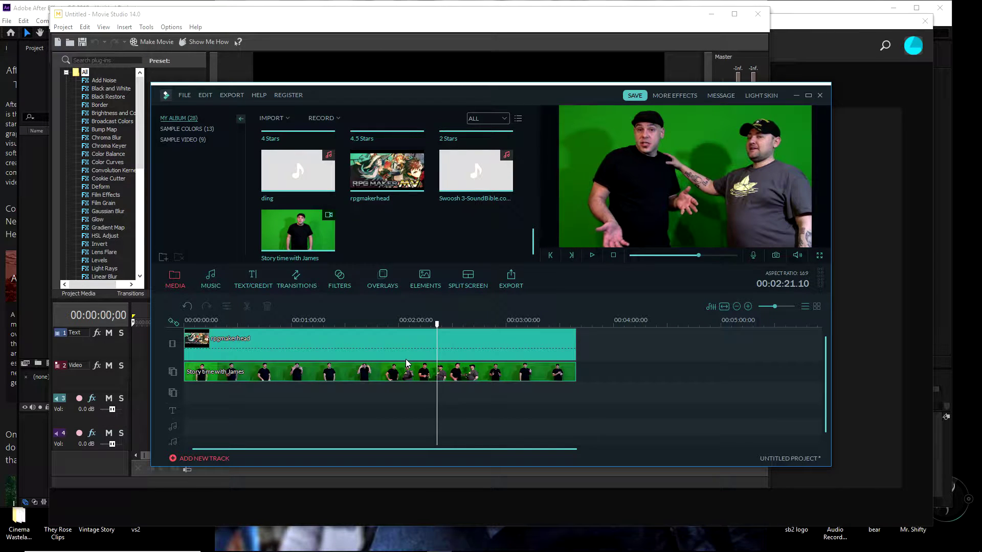
right_click(390, 373)
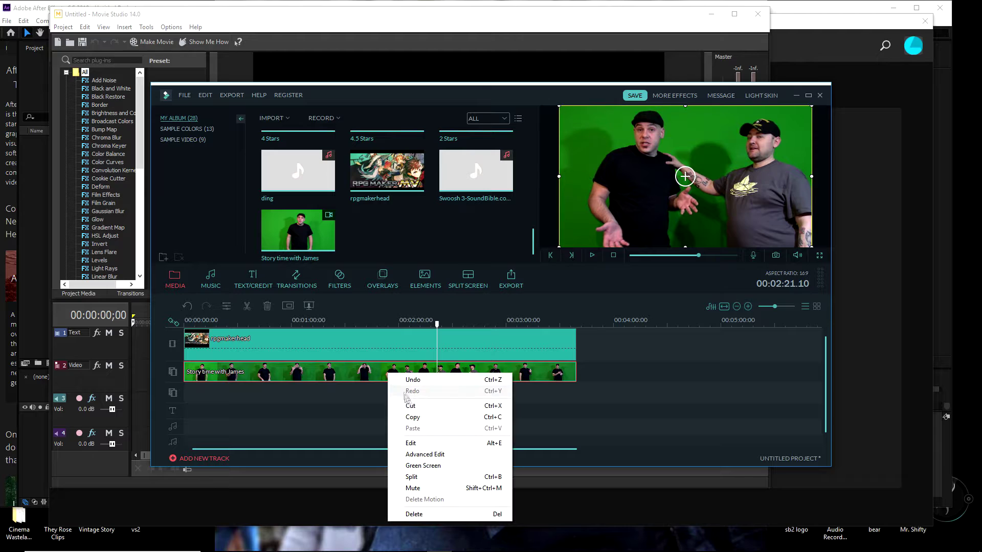
click(413, 488)
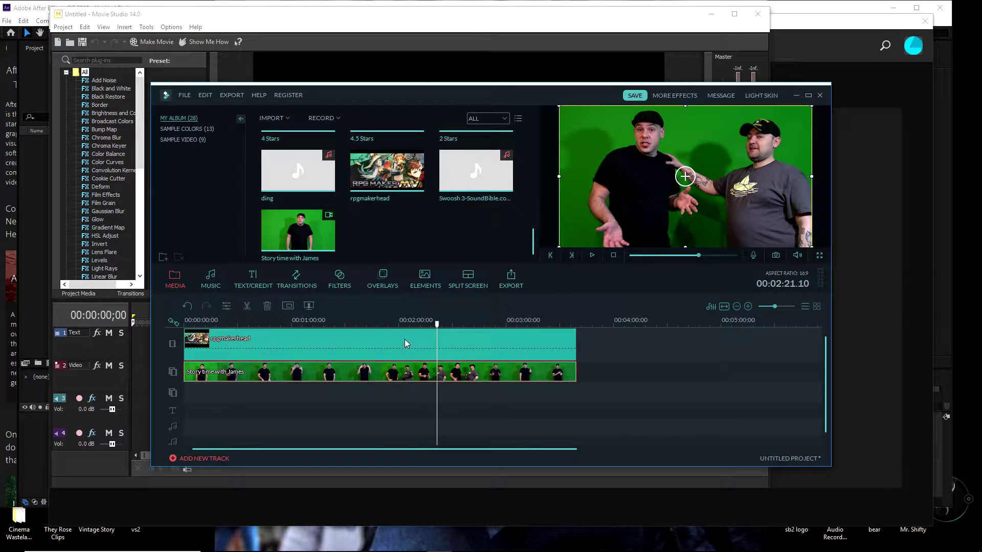
- Make the green background of the video transparent with Chroma Key, lower the intensity level slightly, and apply the effect
click(367, 322)
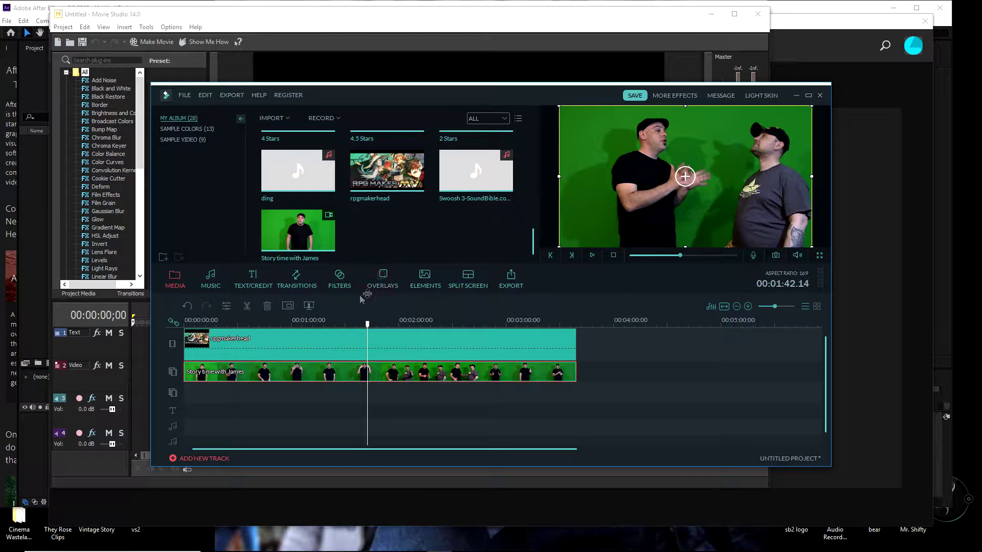
click(309, 307)
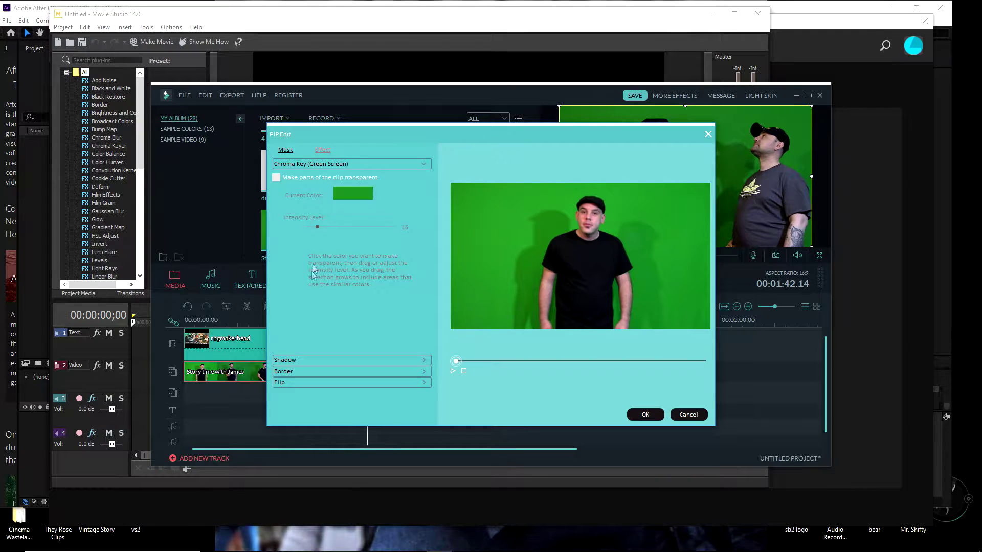
click(276, 178)
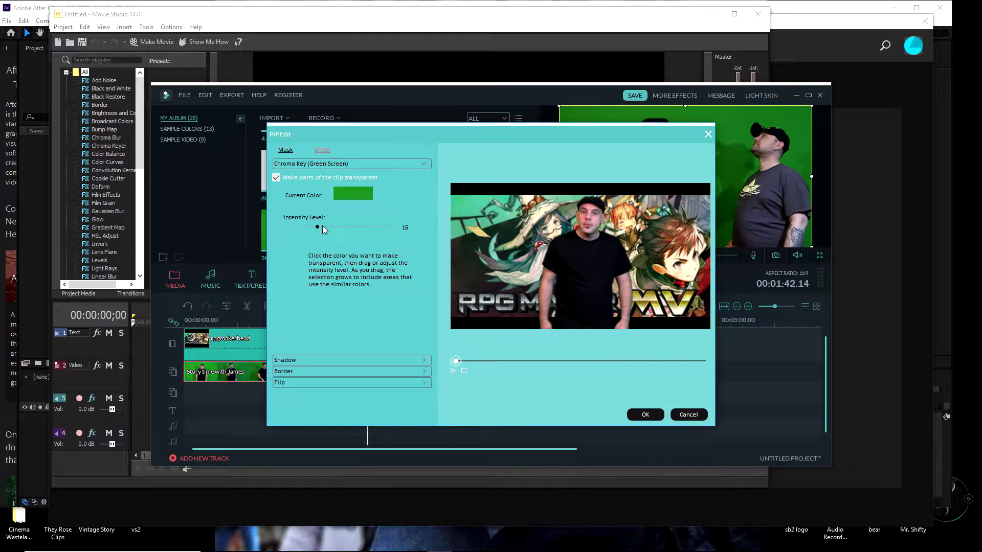
mouse_move(318, 229)
mouse_down()
mouse_move(328, 229)
mouse_move(315, 229)
mouse_up()
click(644, 415)
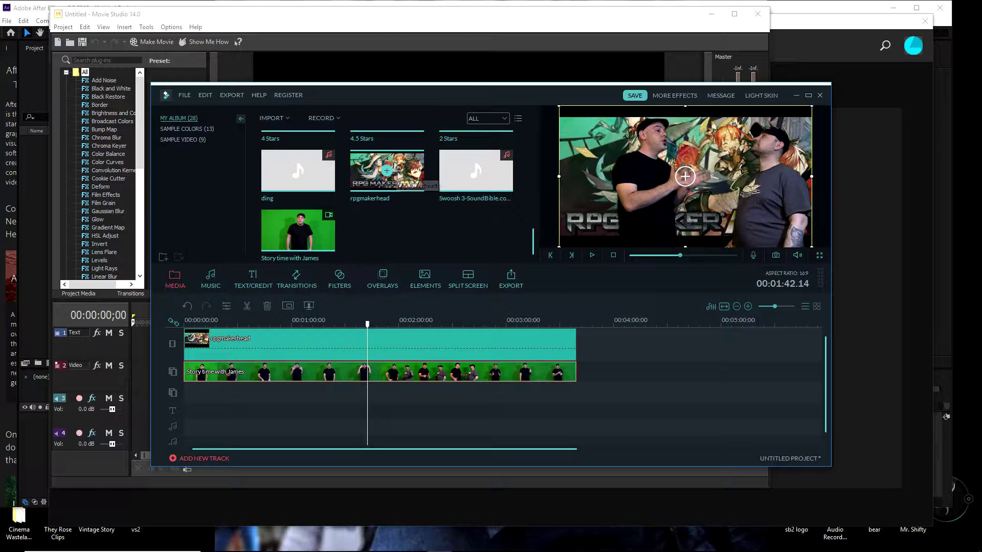
- Place the 4.5 Stars image on the third track from the start and extend it to match the video's length
scroll(427, 216, up, 3)
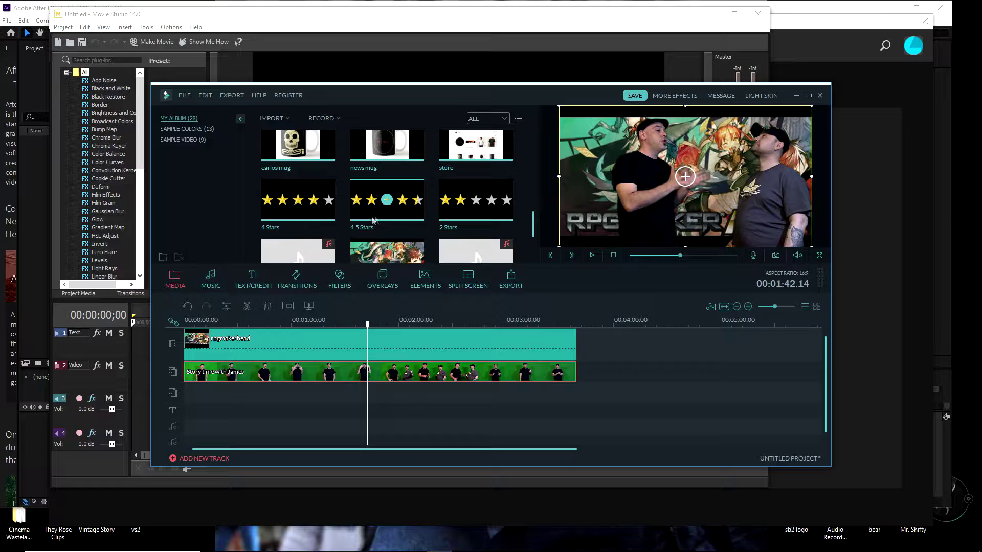
drag(390, 364, 228, 386)
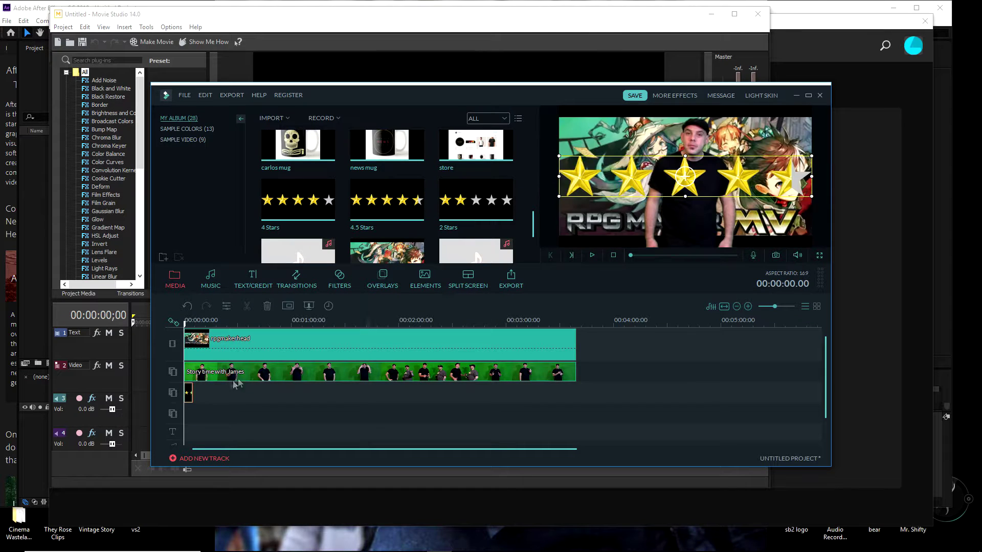
drag(190, 391, 577, 394)
- Shrink the 4.5 Stars overlay to just under half the frame width and position it in the picture's upper-right corner
click(504, 322)
drag(557, 198, 744, 133)
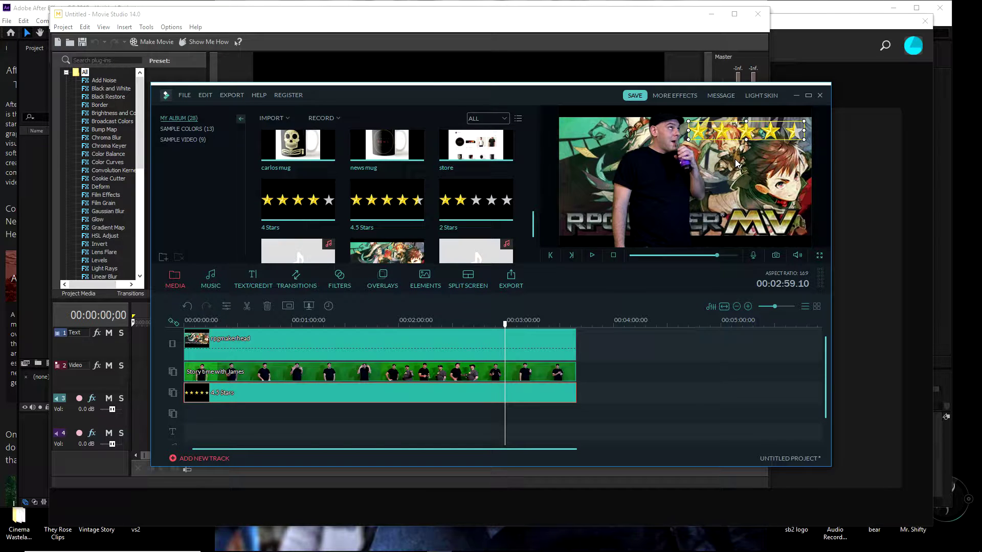
mouse_move(723, 133)
mouse_down()
mouse_move(691, 135)
mouse_move(726, 132)
mouse_up()
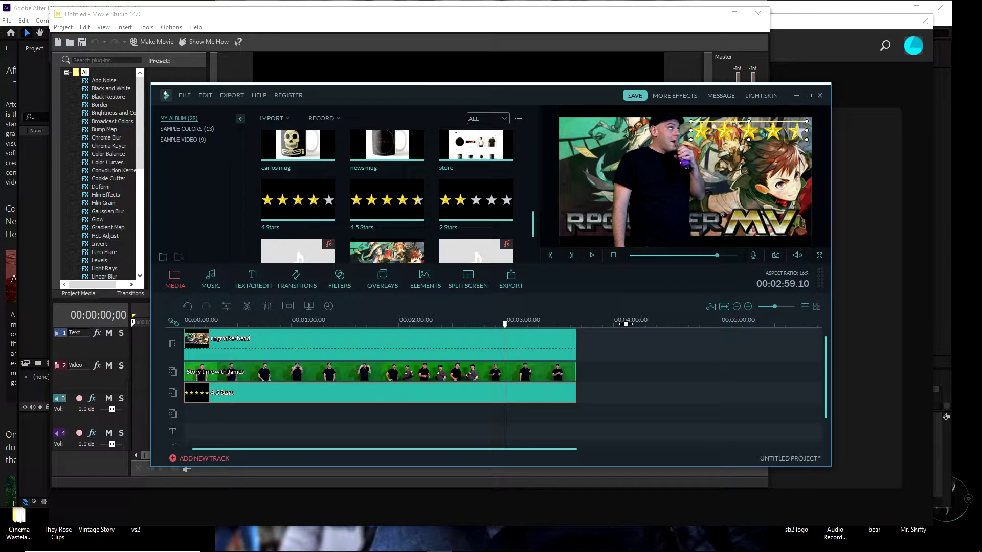
- Shrink the keyed video to about 60 percent in the picture's lower-left corner and play a short preview of the composite
click(551, 373)
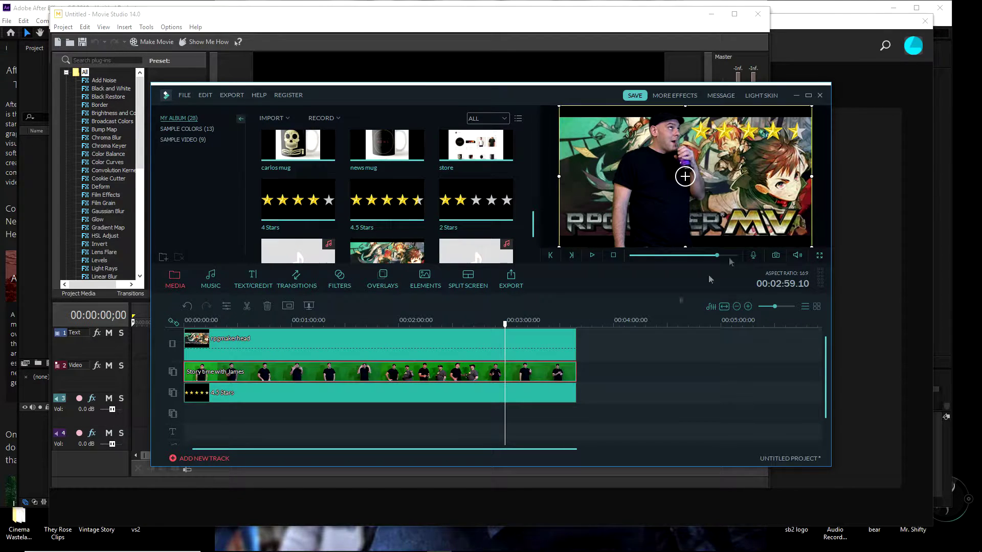
drag(559, 246, 592, 223)
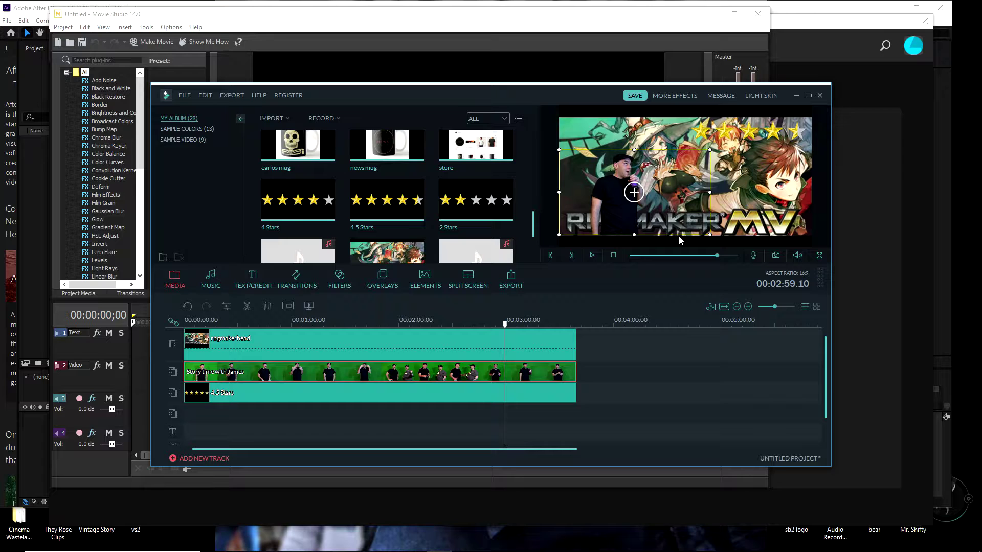
click(593, 255)
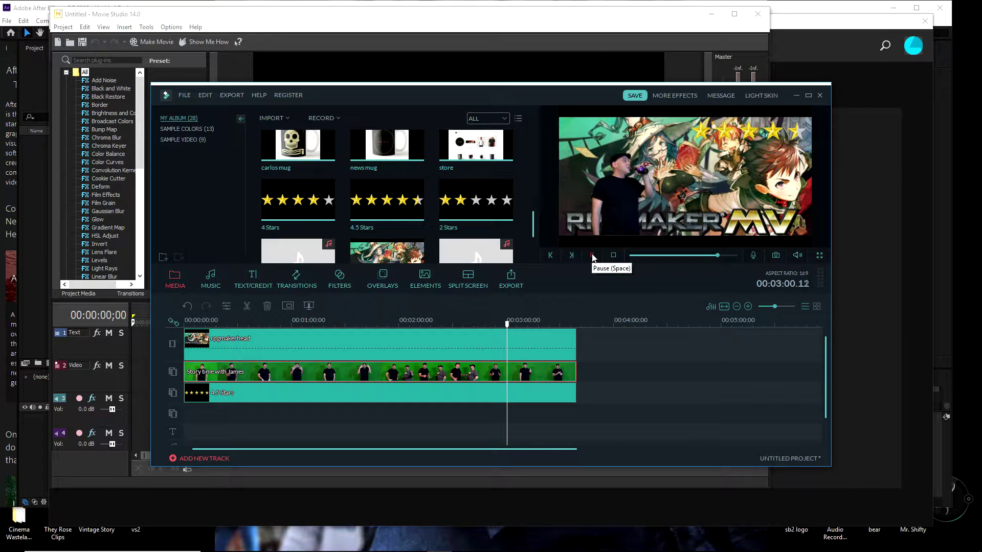
click(592, 256)
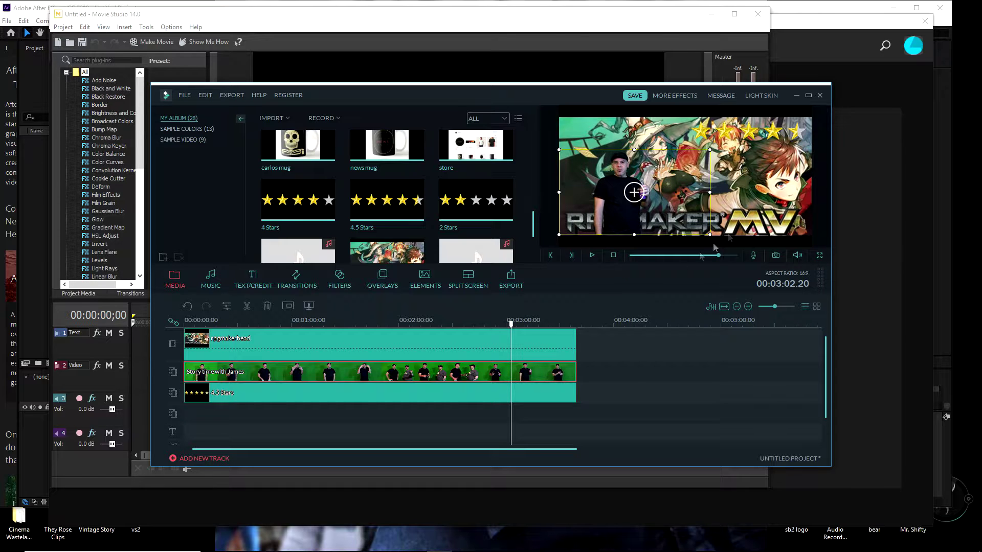
- Close Filmora without saving the project, switch to Movie Studio, and create a new project named test
click(821, 97)
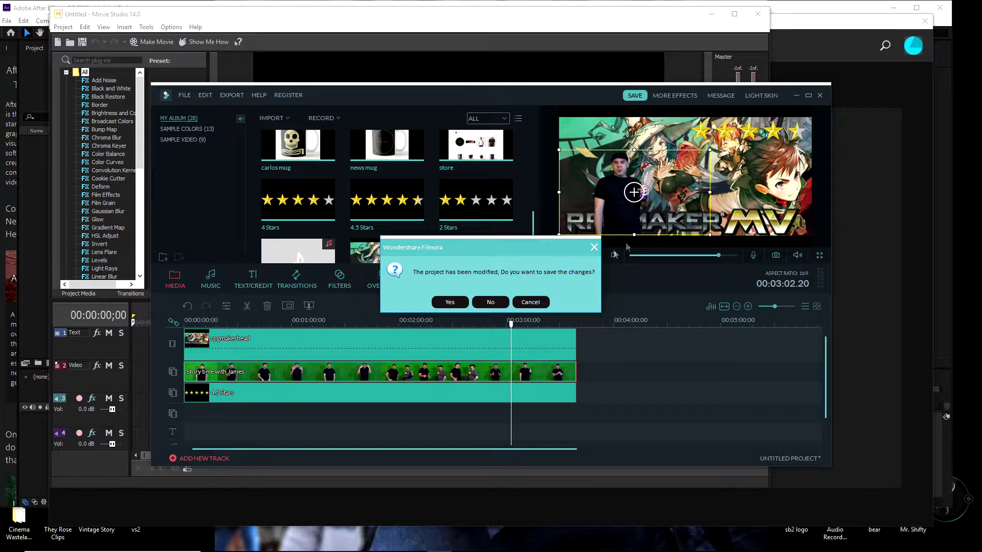
click(491, 302)
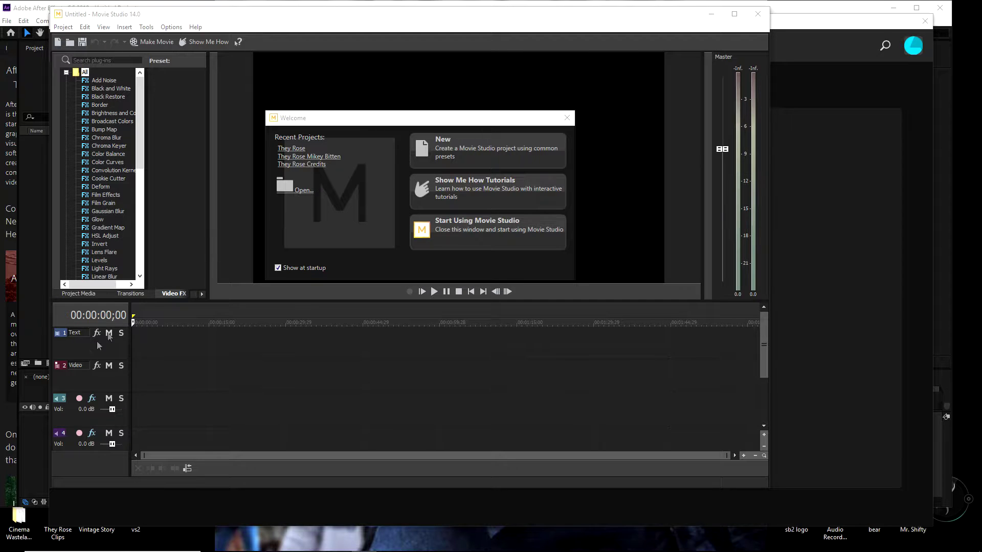
click(498, 149)
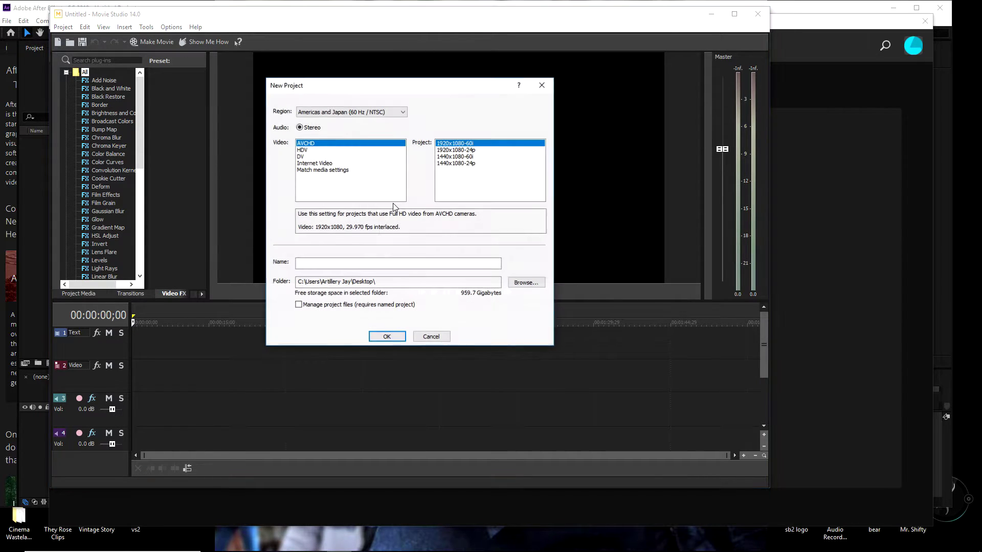
click(356, 263)
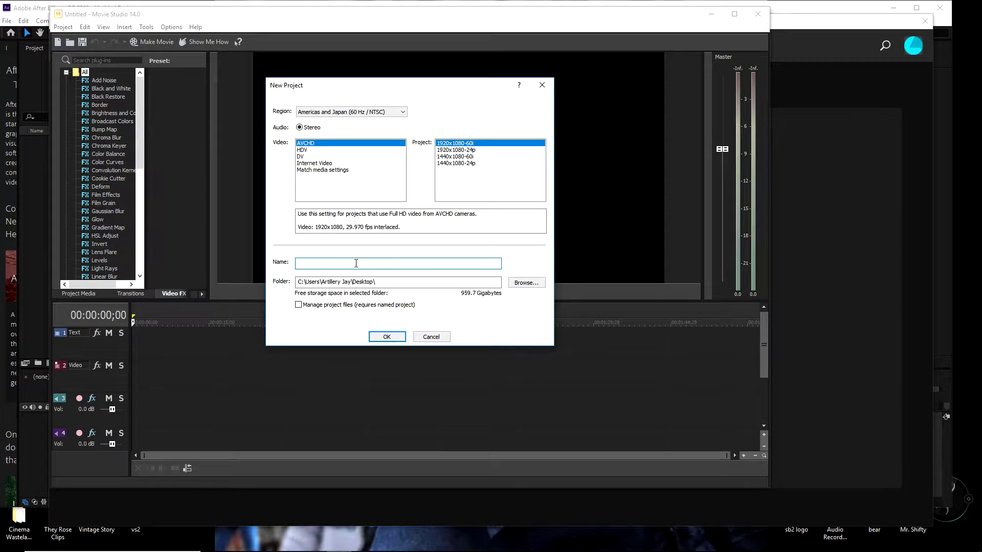
text(test)
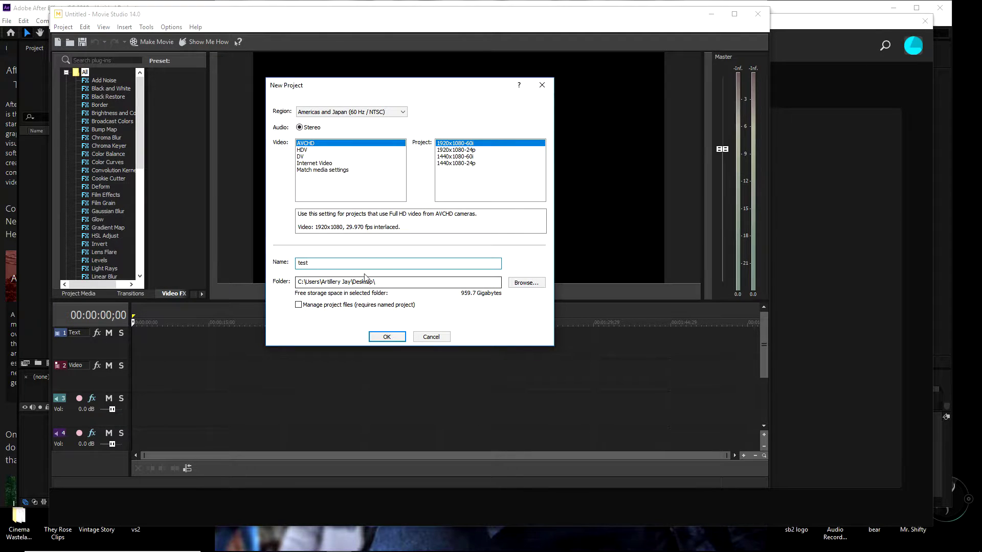
click(387, 336)
- Delete all the default tracks from the timeline of the test project
click(98, 353)
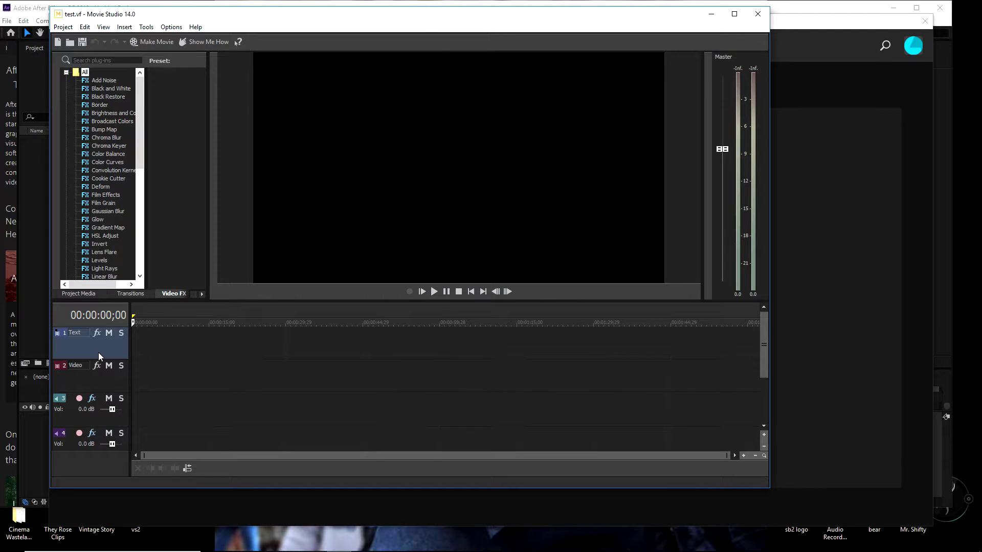
key(Delete)
key(Delete)
key(Delete)
click(97, 355)
key(Delete)
- Import the Story time green screen video from the AHT 3-4 folder into the project media and close the folder window
click(86, 296)
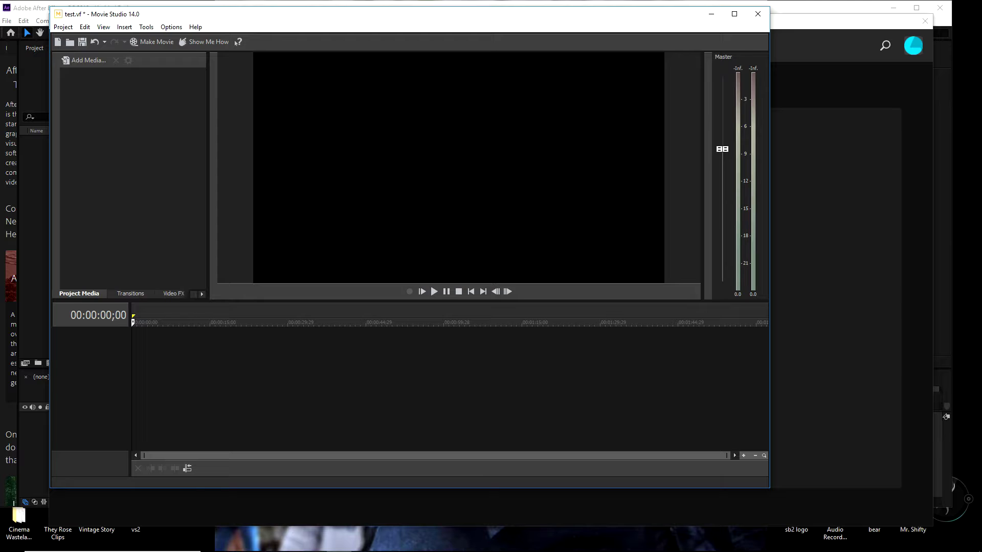
click(238, 551)
scroll(642, 329, down, 3)
drag(512, 344, 97, 164)
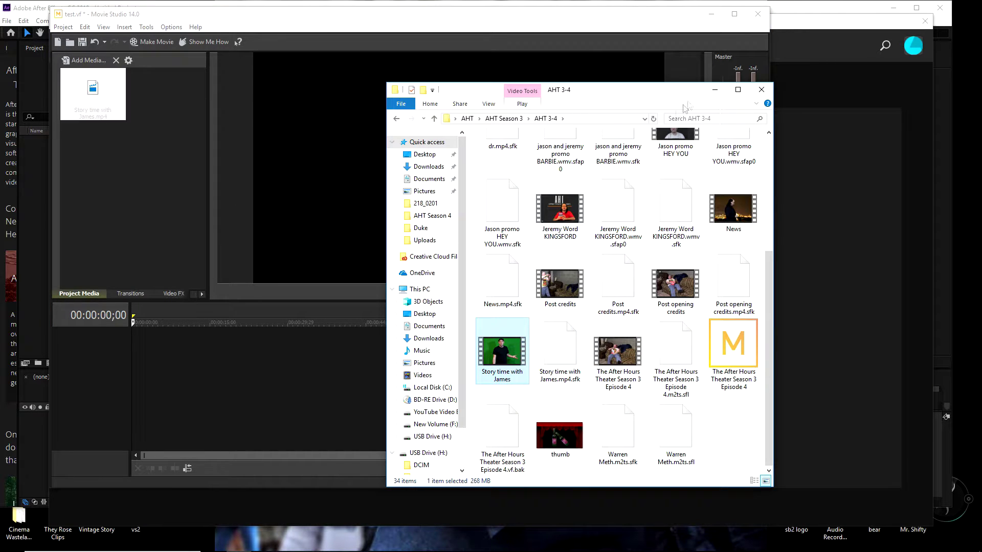
click(761, 91)
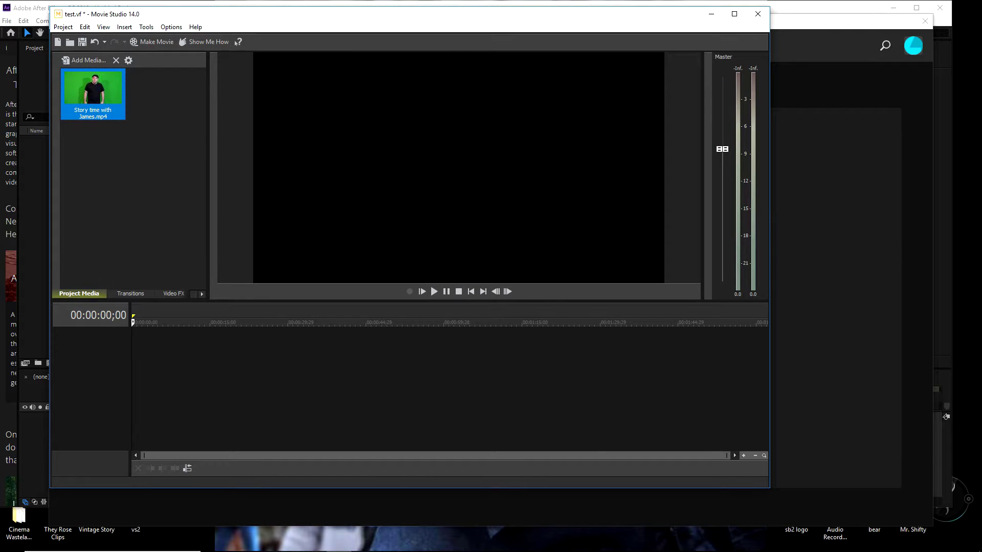
- Import grass.jpg and the area 52 logo image from the Area 52 folder into the project media
drag(0, 177, 198, 172)
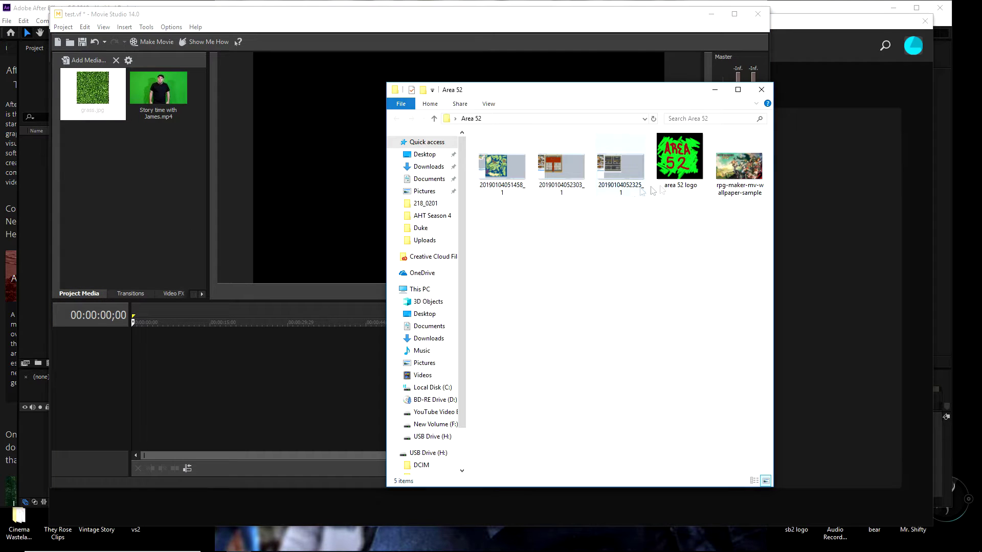
drag(680, 158, 93, 94)
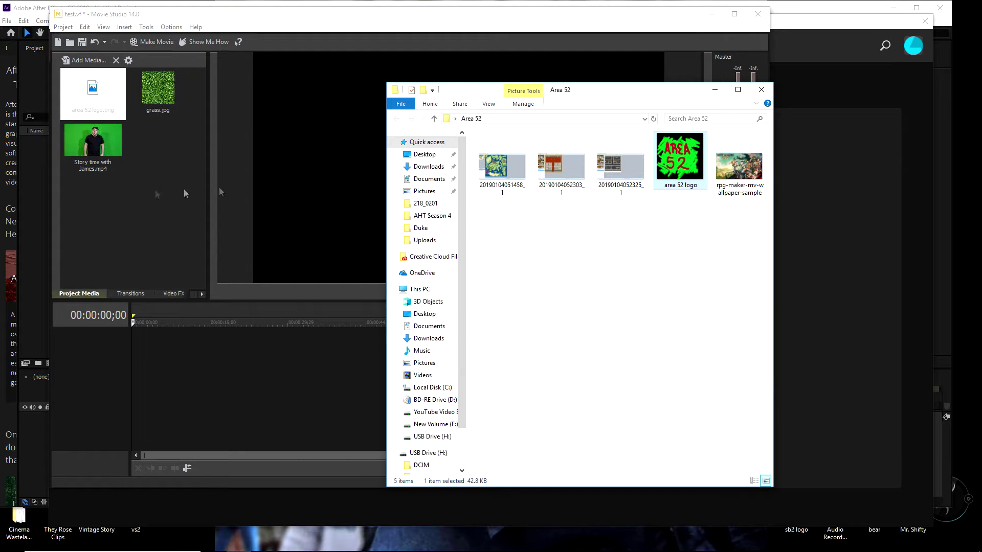
click(340, 182)
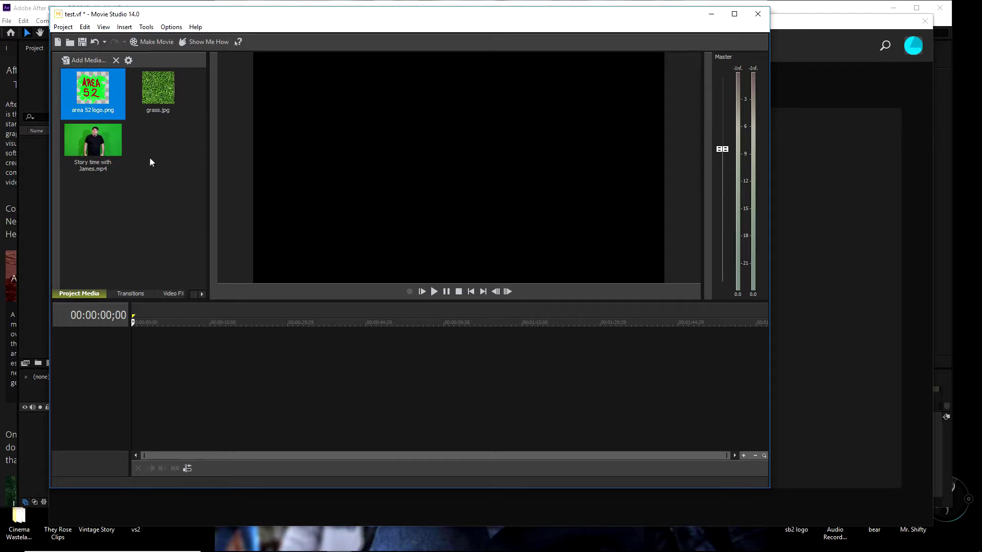
click(151, 188)
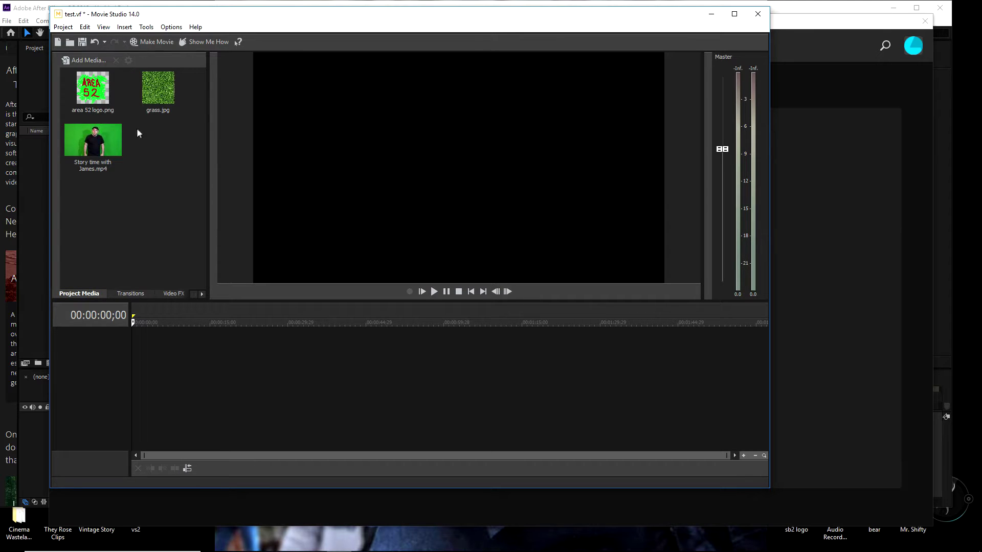
- Place the Story time video at the start of the empty timeline and delete its audio clip
drag(115, 143, 138, 358)
click(171, 377)
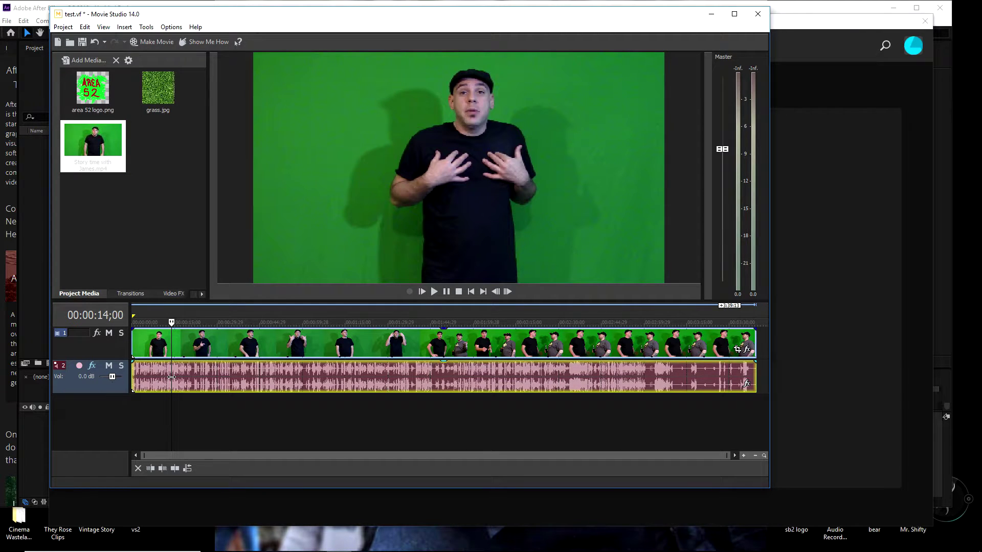
key(Delete)
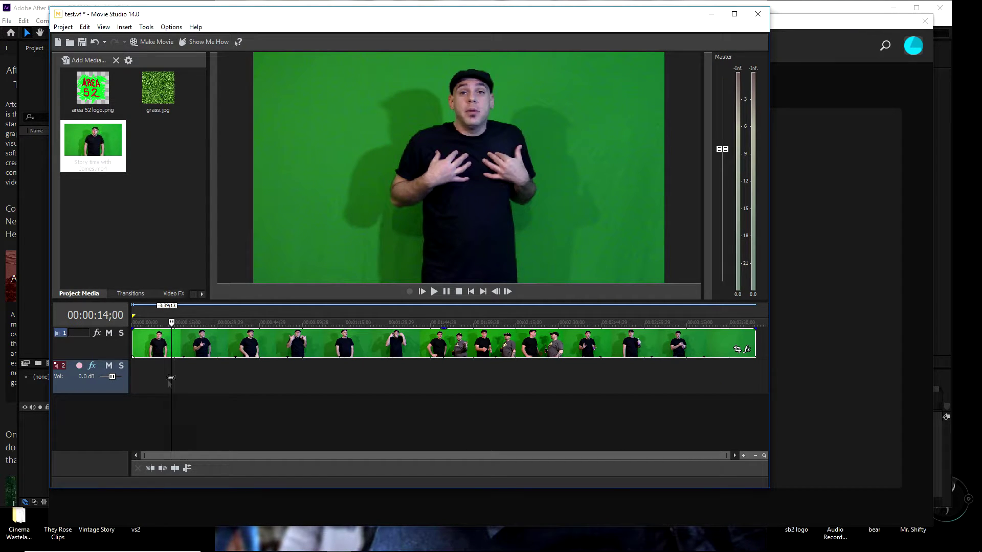
- Delete the empty audio track and insert one video track below and one above the Story time clip
key(Delete)
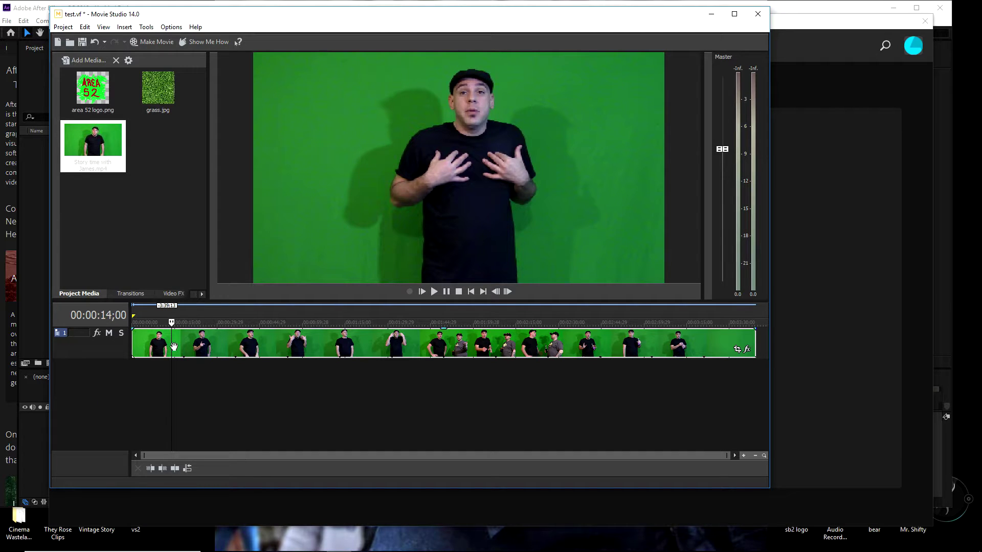
right_click(81, 351)
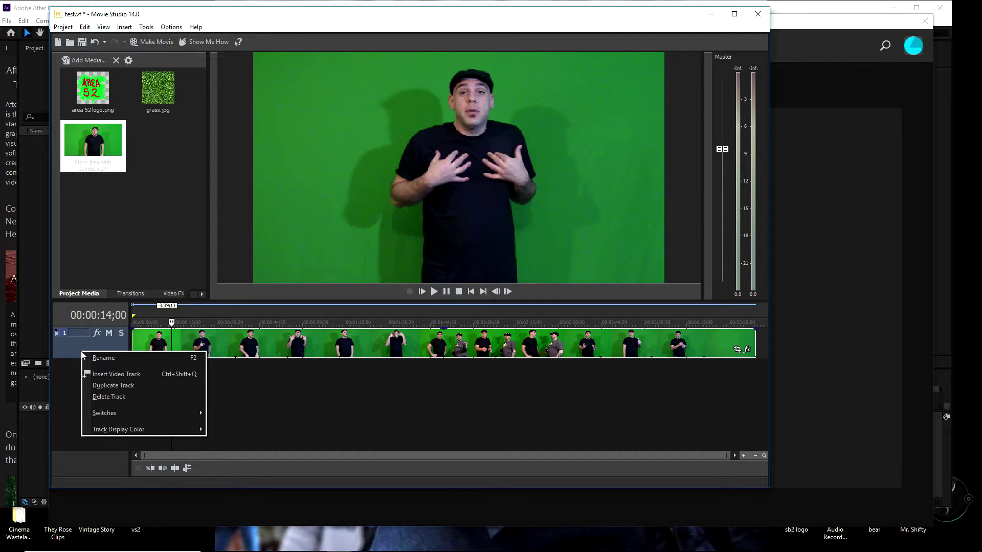
click(69, 349)
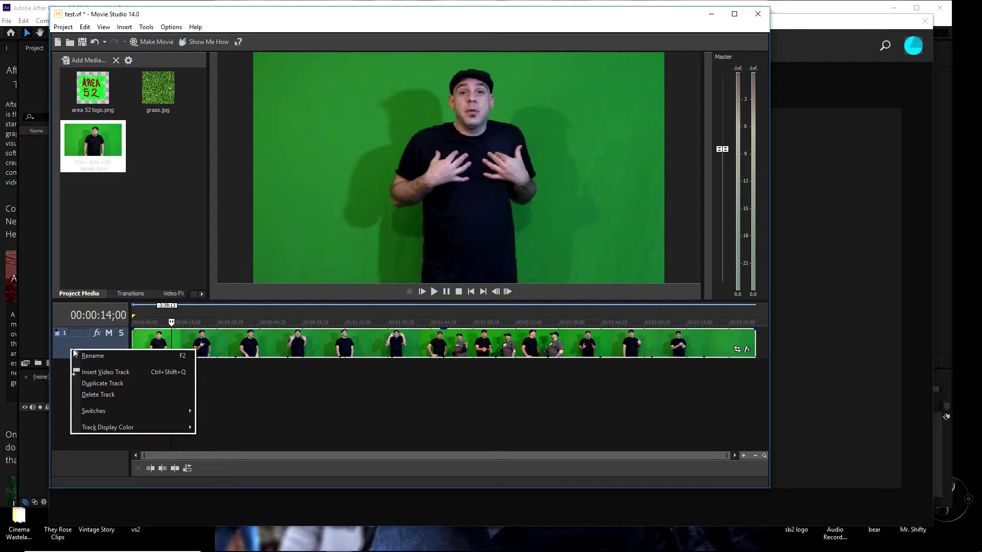
click(57, 370)
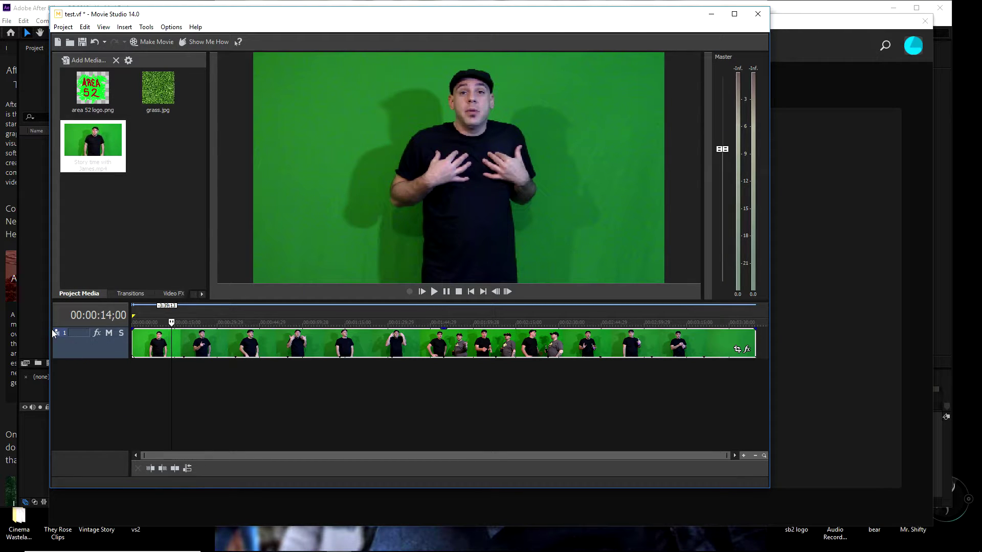
right_click(90, 347)
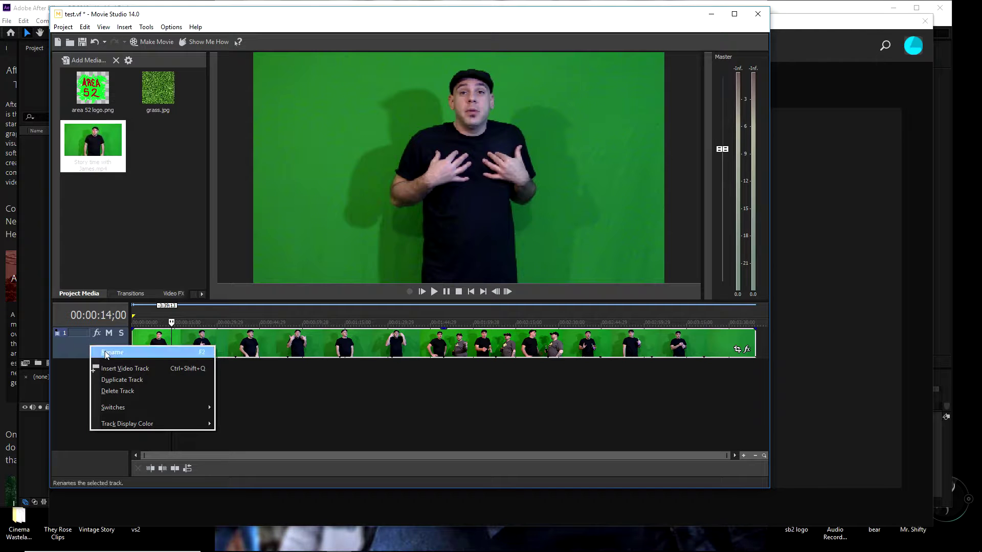
click(111, 374)
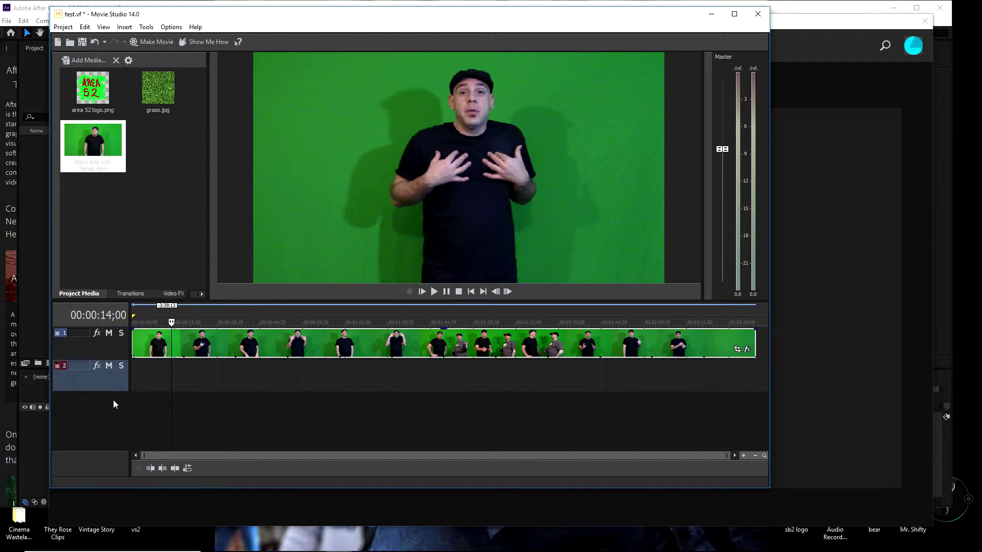
right_click(97, 345)
click(118, 372)
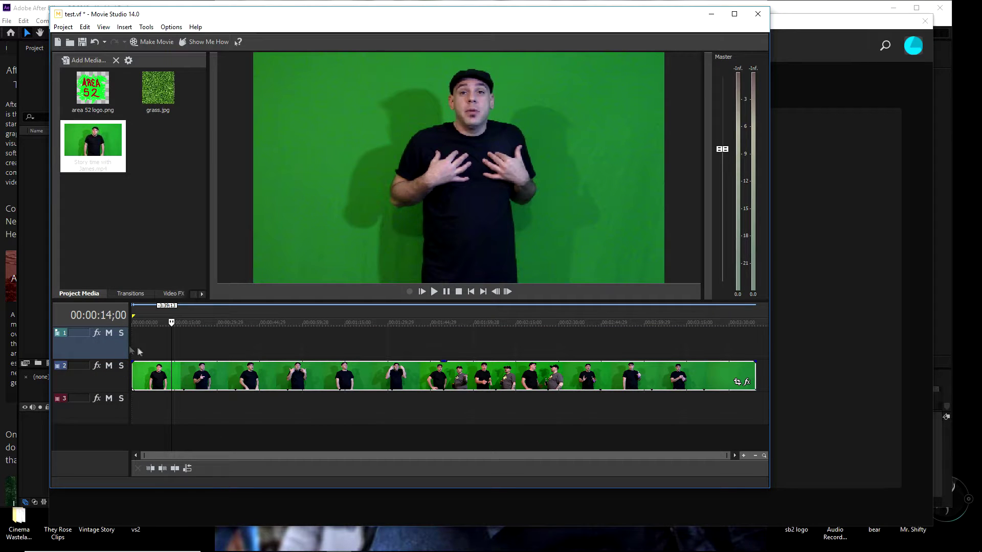
- Place grass.jpg on the lowest track and the area 52 logo on the highest track, both spanning the full length of the video clip
drag(171, 100, 640, 457)
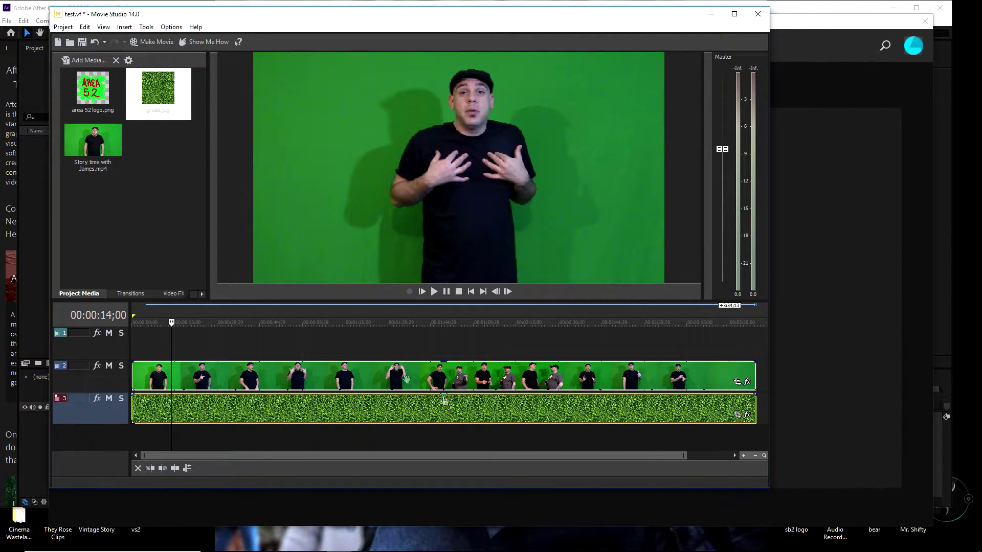
drag(106, 117, 754, 369)
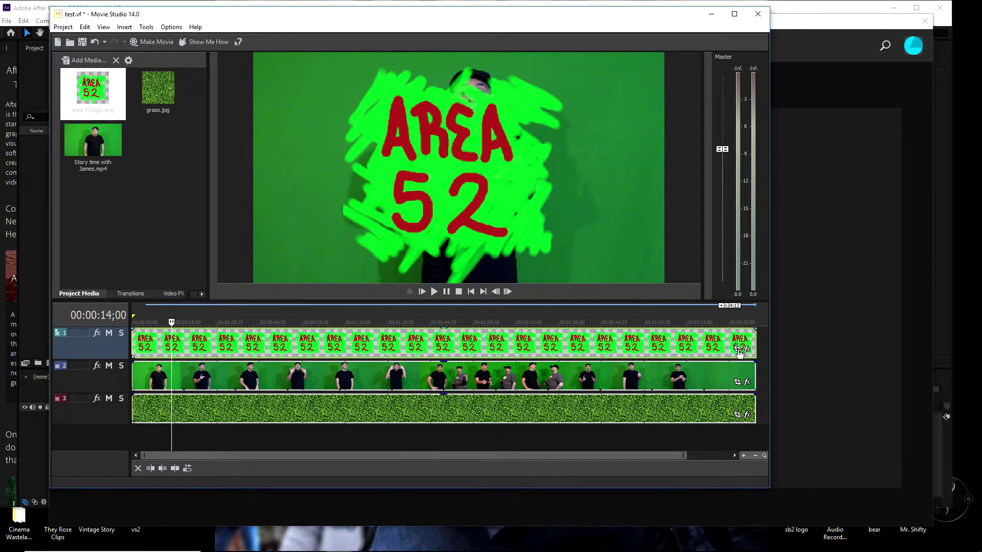
- Shrink the logo with a 1,325 by 1,325 Pan/Crop frame centred at X -412.5, Y 659.4, placing it beside the presenter's head
click(738, 351)
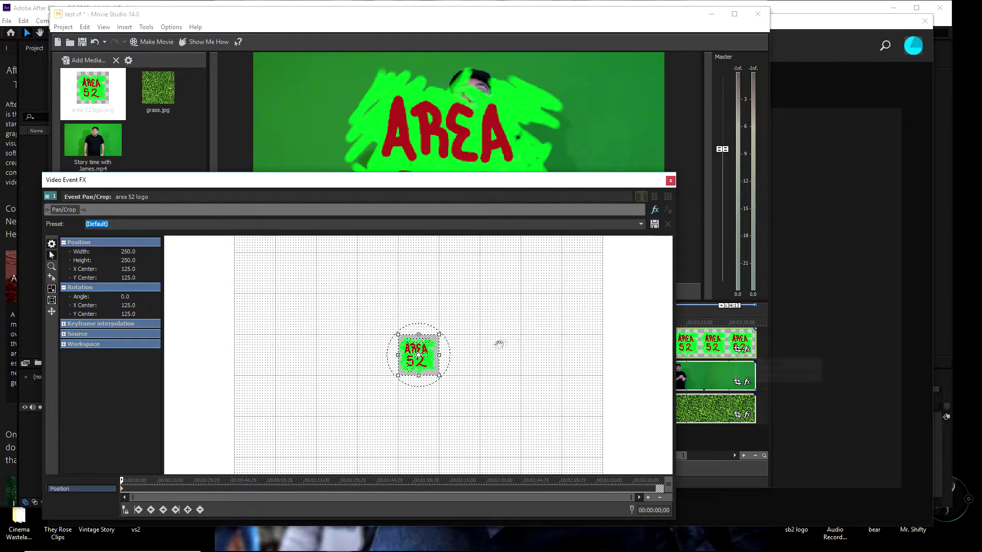
drag(398, 376, 287, 458)
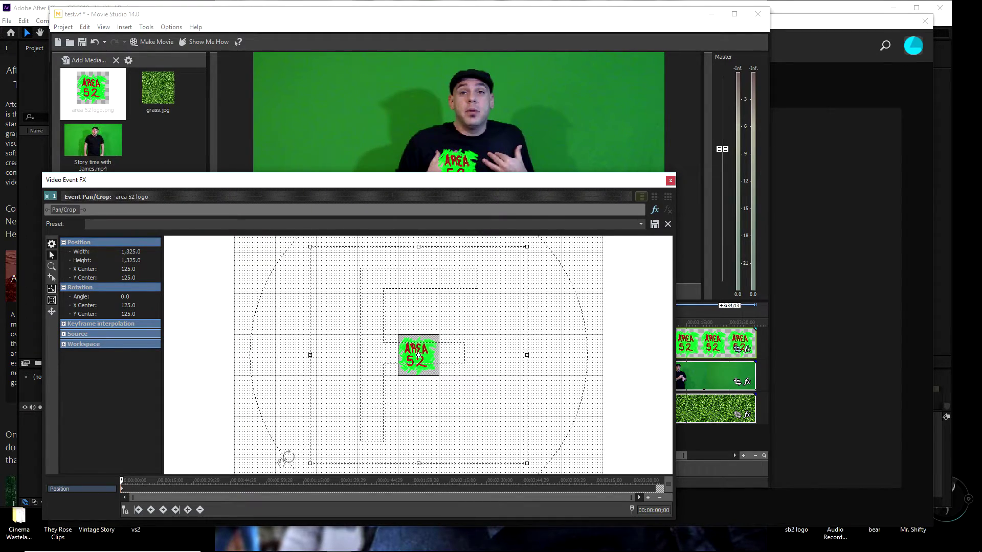
drag(415, 362, 328, 450)
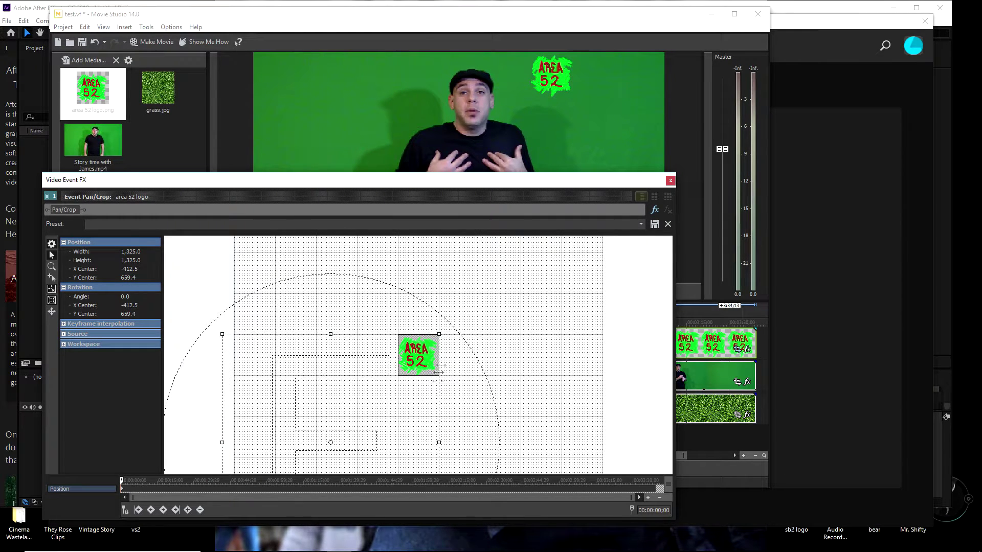
click(670, 180)
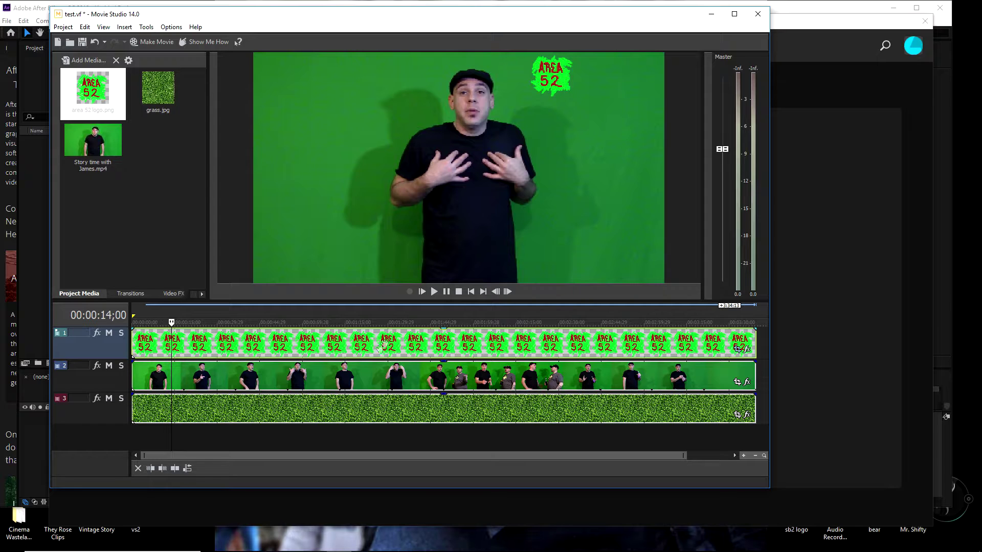
- Apply the Chroma Keyer effect with the Green Screen preset to the Story time clip and close its settings window
click(202, 295)
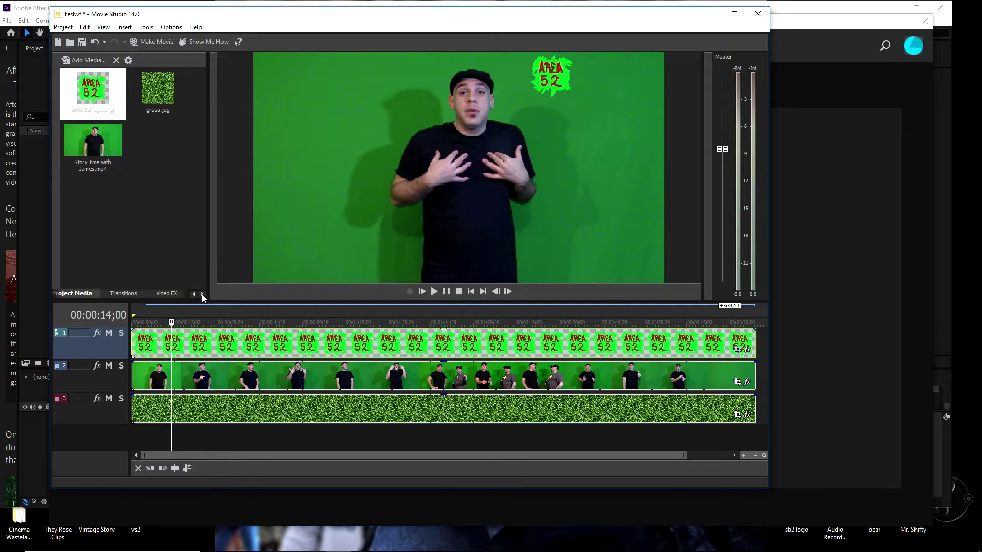
click(167, 295)
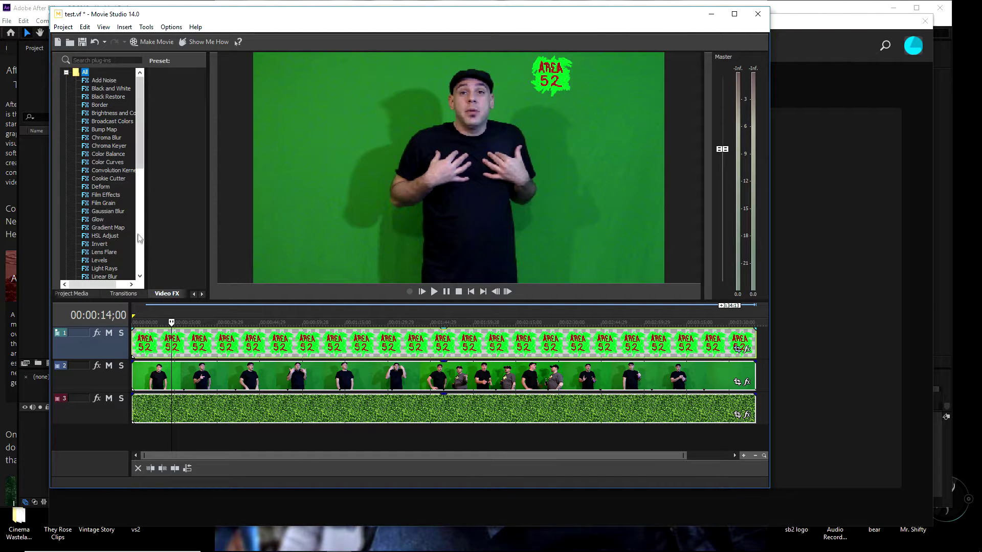
click(108, 145)
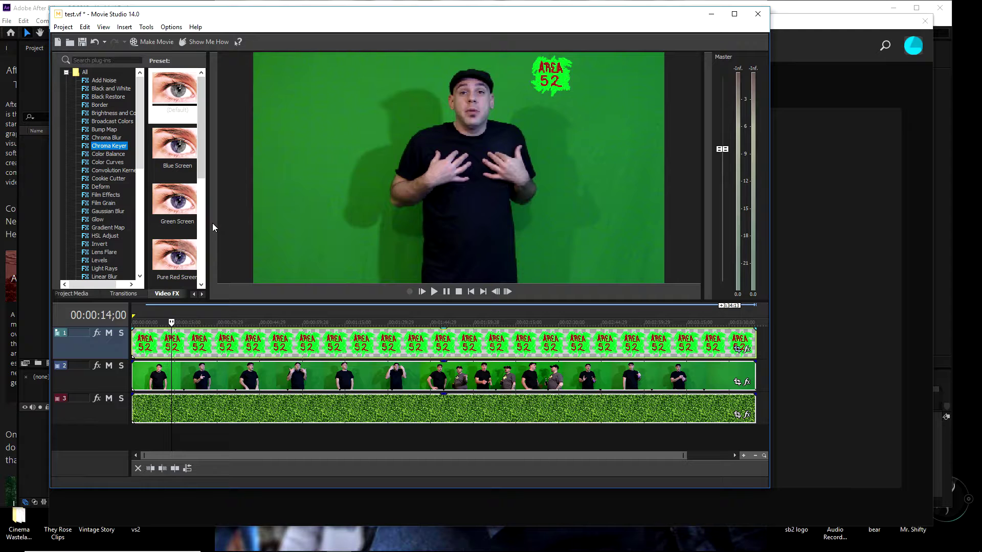
drag(214, 228, 350, 225)
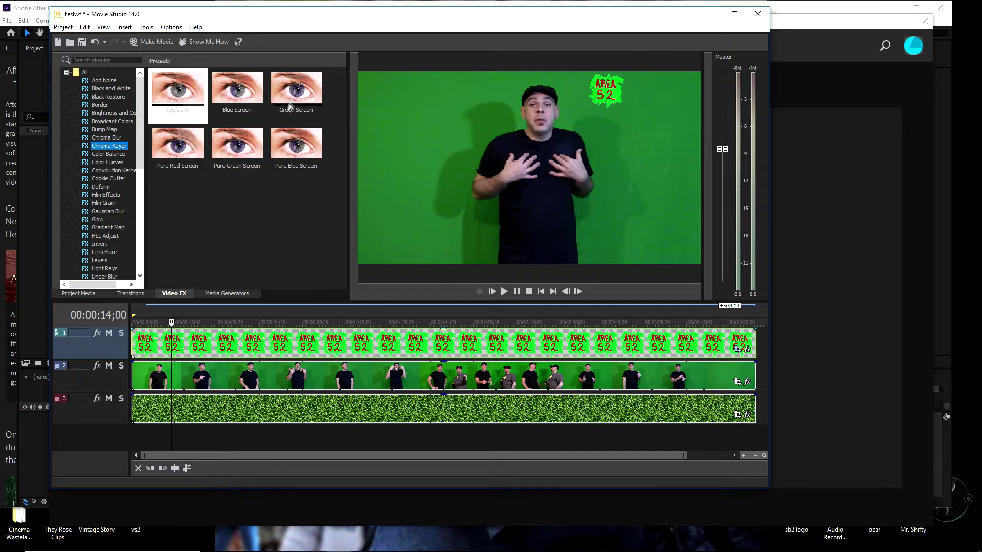
click(302, 91)
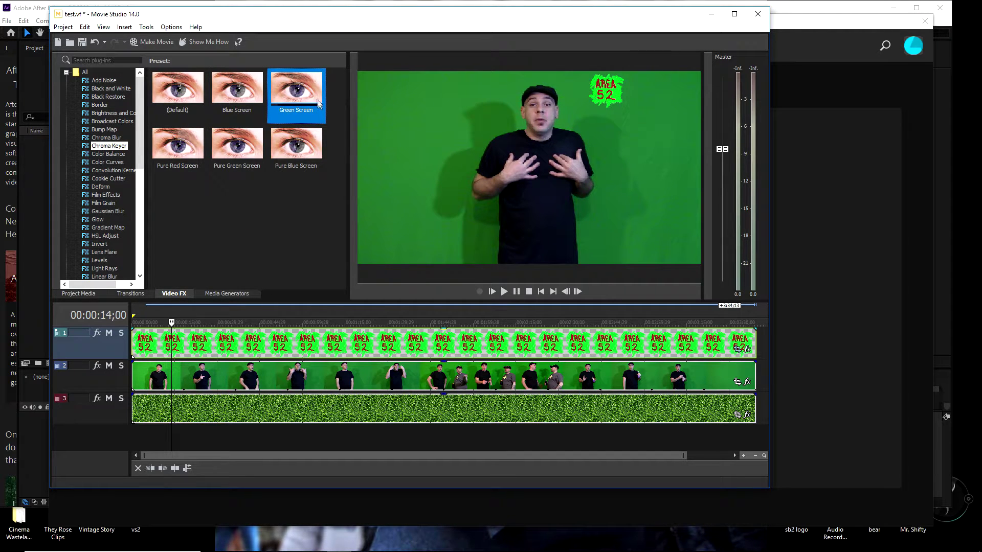
drag(317, 131, 310, 378)
drag(310, 378, 310, 378)
click(274, 181)
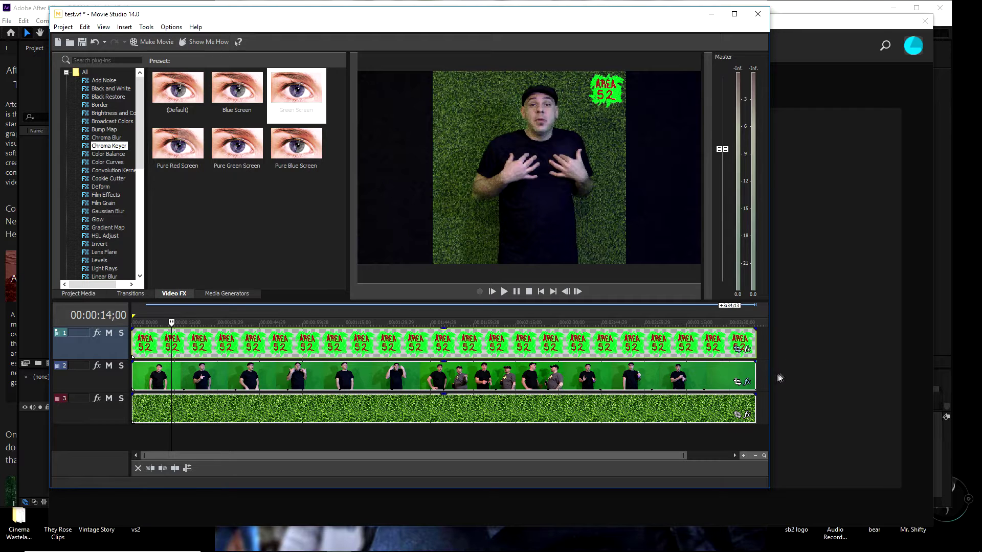
- Set the Story time clip's Chroma Keyer low threshold to 0.490 and high threshold to 0.864
click(748, 383)
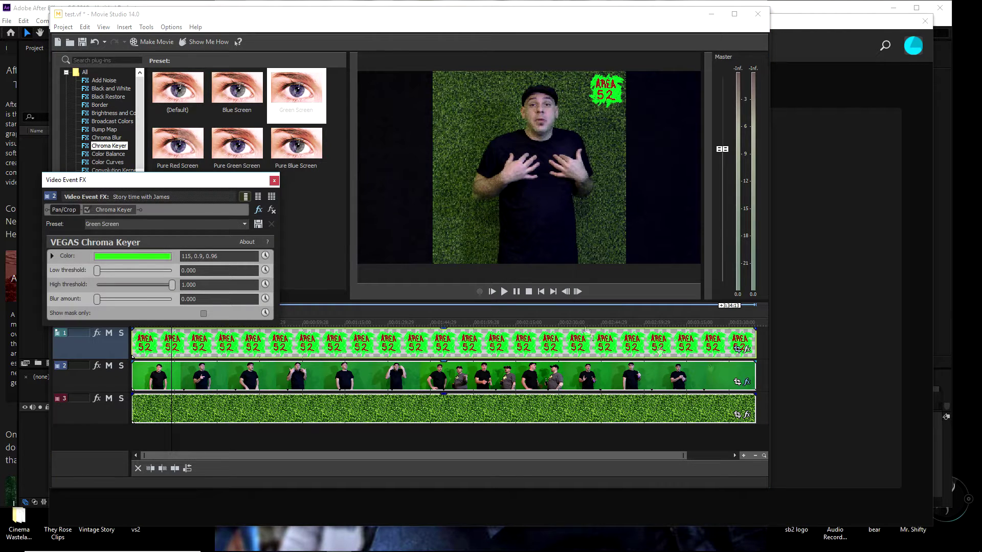
drag(179, 181, 213, 155)
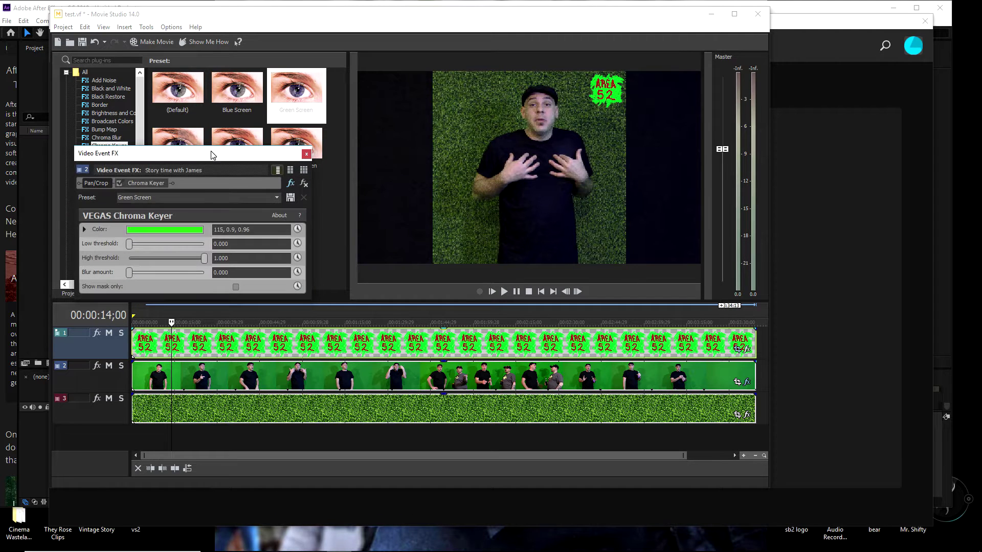
mouse_move(200, 260)
mouse_down()
mouse_move(192, 267)
mouse_move(205, 261)
mouse_up()
drag(131, 249, 165, 249)
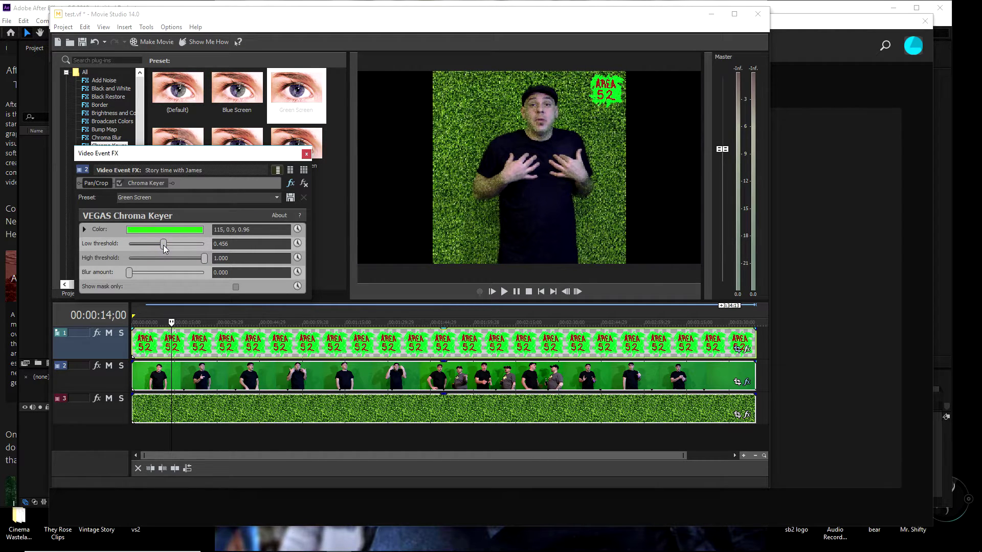
mouse_move(163, 250)
mouse_down()
mouse_move(130, 251)
mouse_move(166, 248)
mouse_up()
click(172, 247)
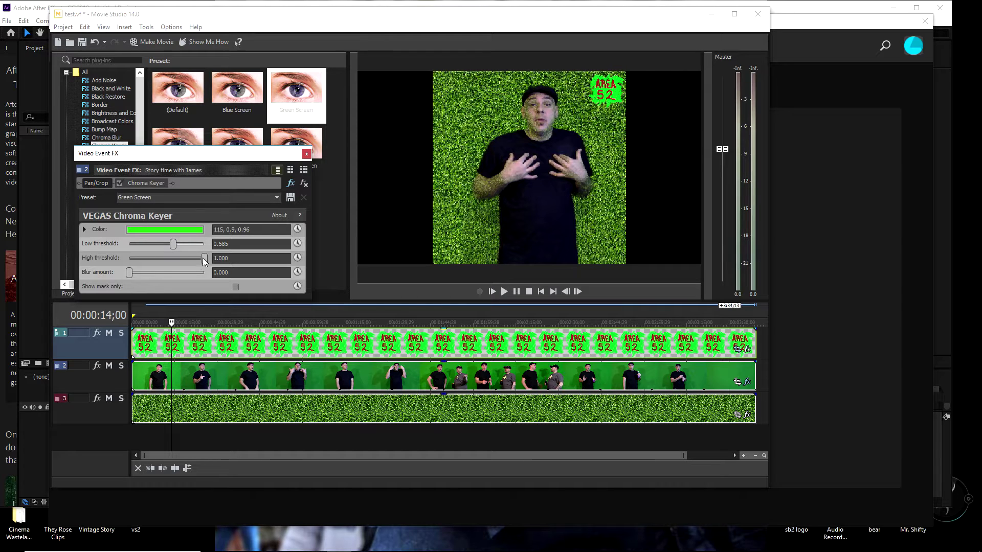
mouse_move(205, 262)
mouse_down()
mouse_move(180, 265)
mouse_move(165, 250)
mouse_move(192, 265)
mouse_up()
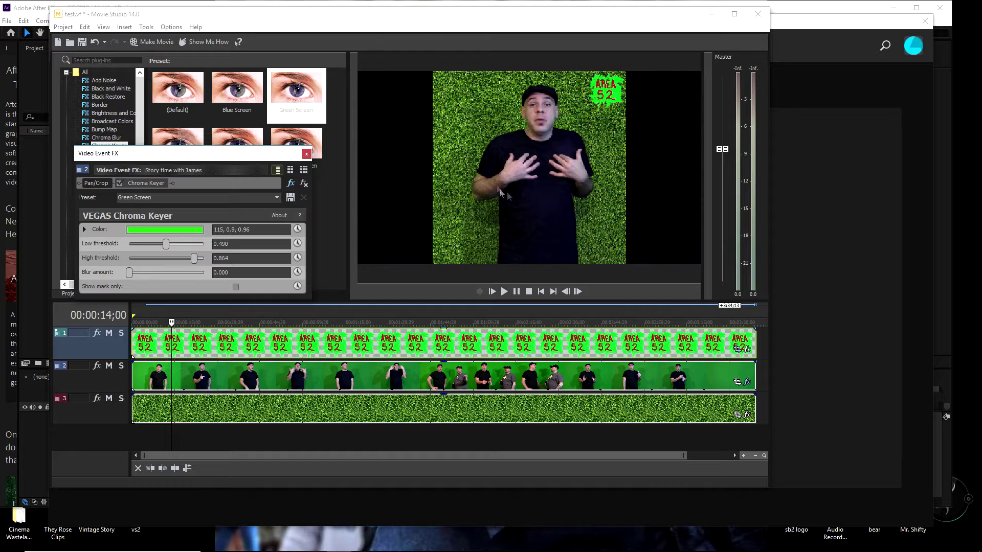
click(307, 154)
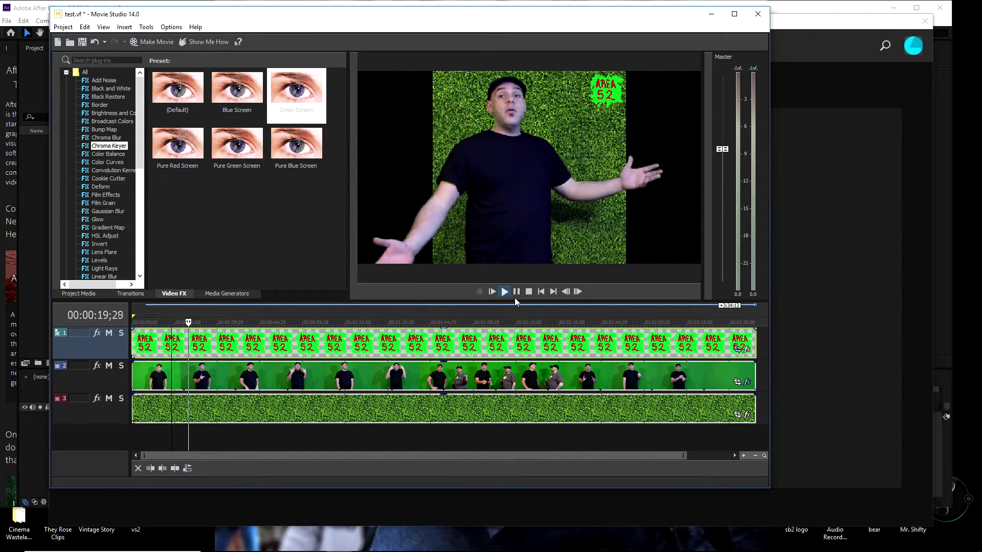
- Readjust the Chroma Keyer to a low threshold of 0.429 and a high threshold of 0.905
click(747, 384)
drag(194, 259, 161, 247)
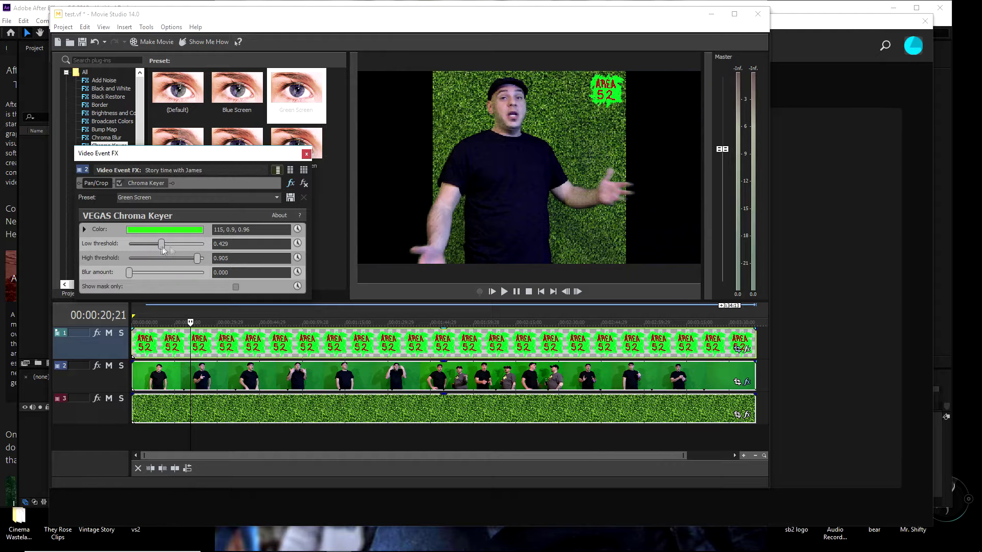
click(306, 153)
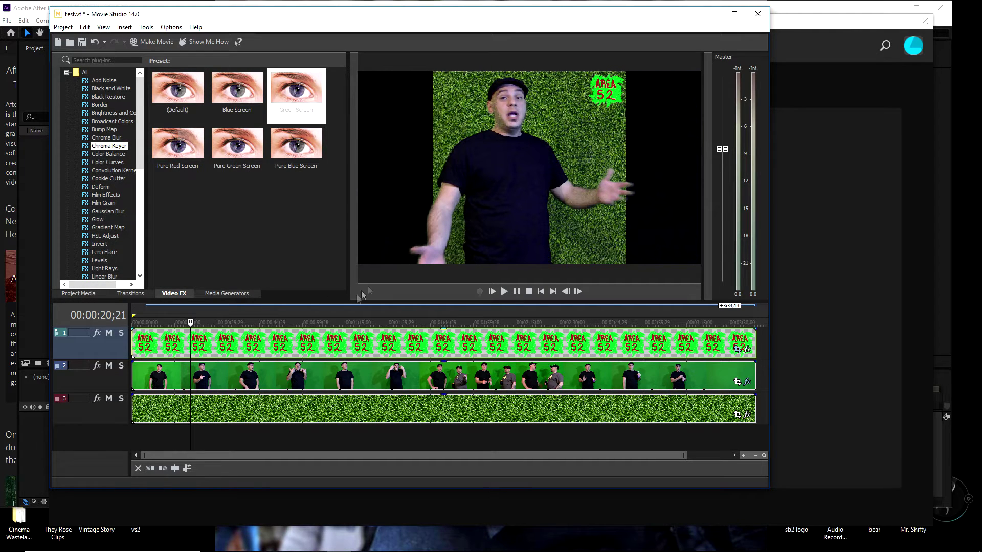
- Set the Chroma Keyer's low threshold to 0.578 and high threshold to 0.694, and play a few seconds to check the key
click(749, 383)
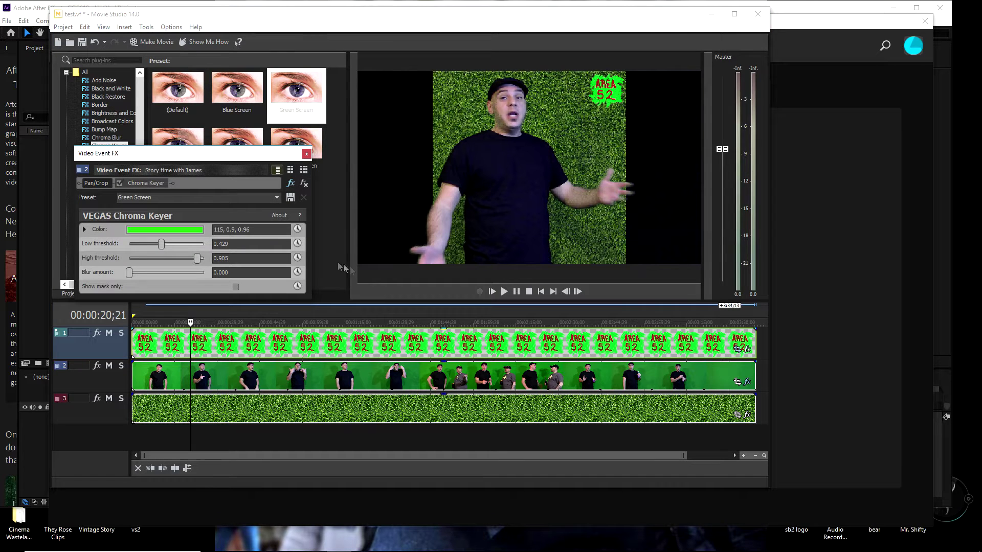
mouse_move(161, 249)
mouse_down()
mouse_move(140, 248)
mouse_move(202, 262)
mouse_move(160, 247)
mouse_move(172, 249)
mouse_up()
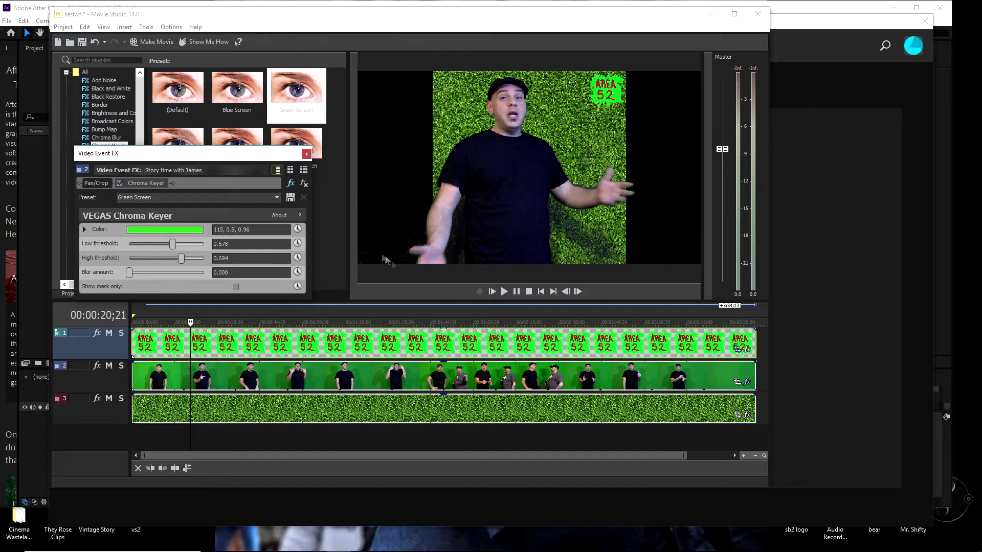
click(504, 291)
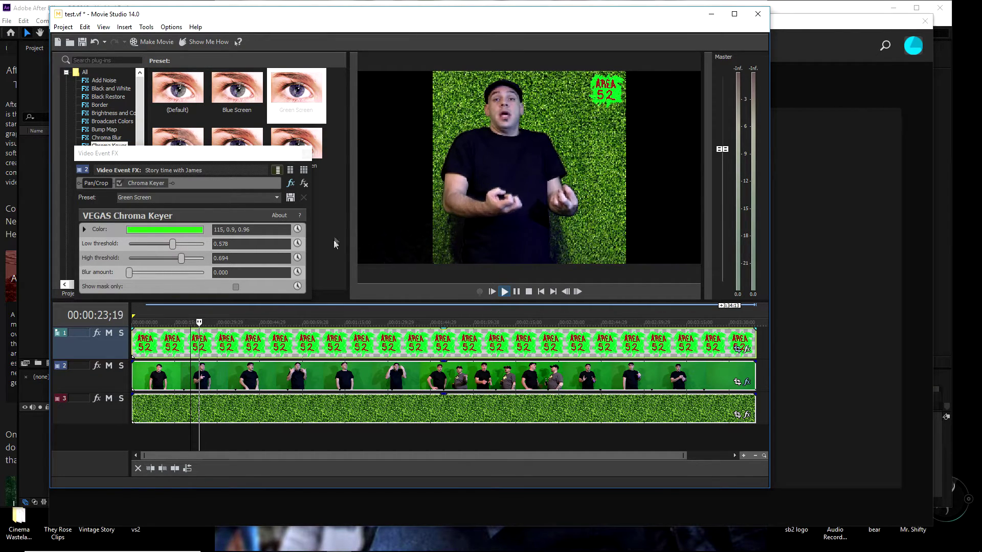
click(307, 154)
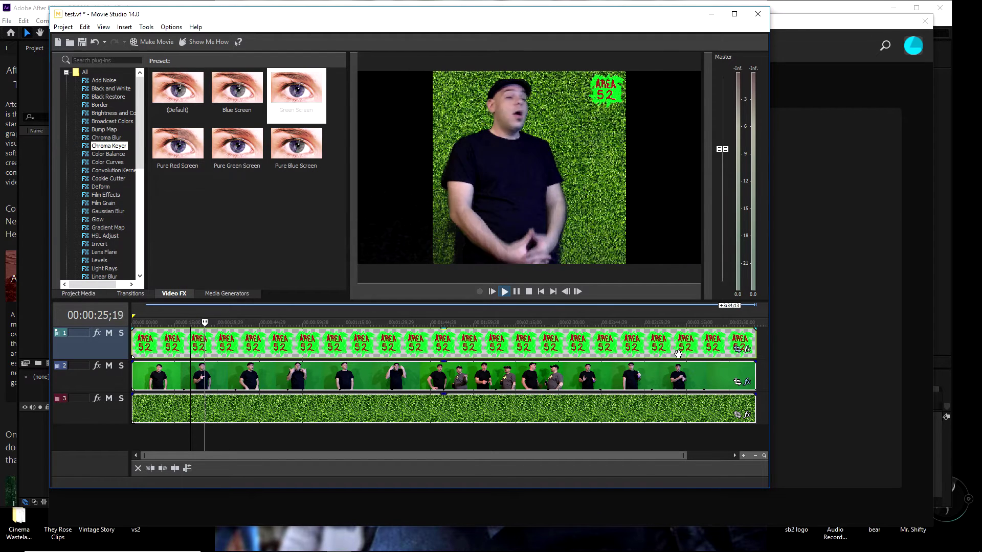
click(516, 291)
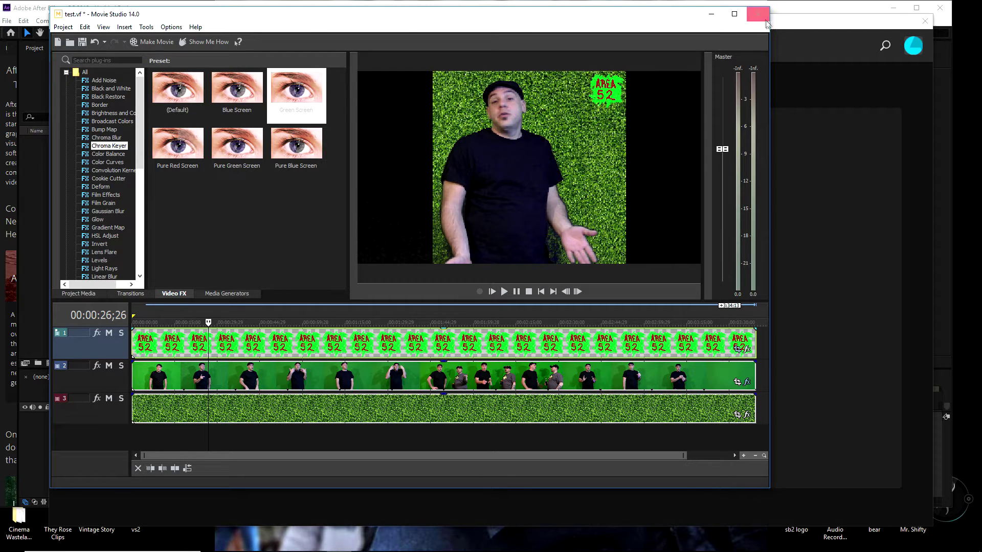
- Close Movie Studio without saving the test project, and quit After Effects along with its Home window
click(756, 14)
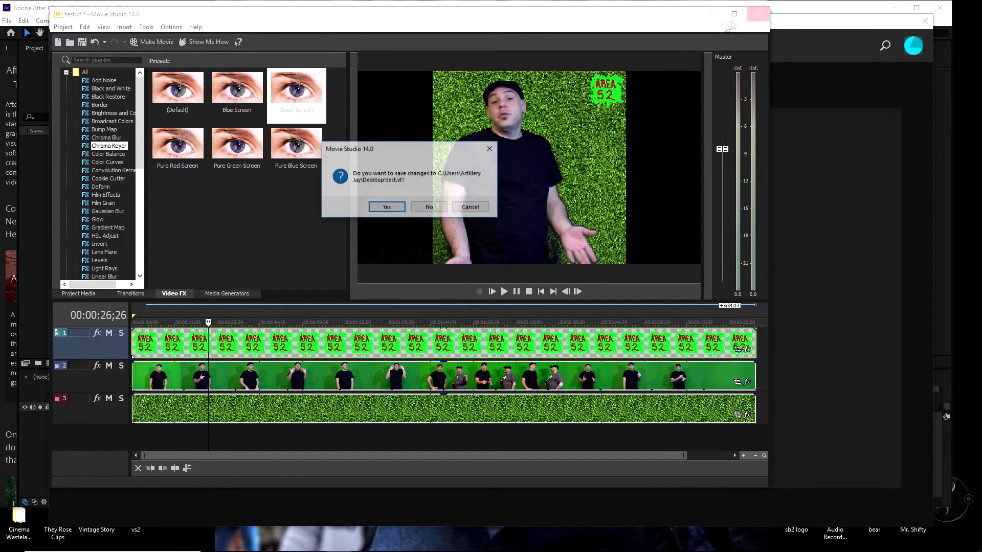
click(441, 207)
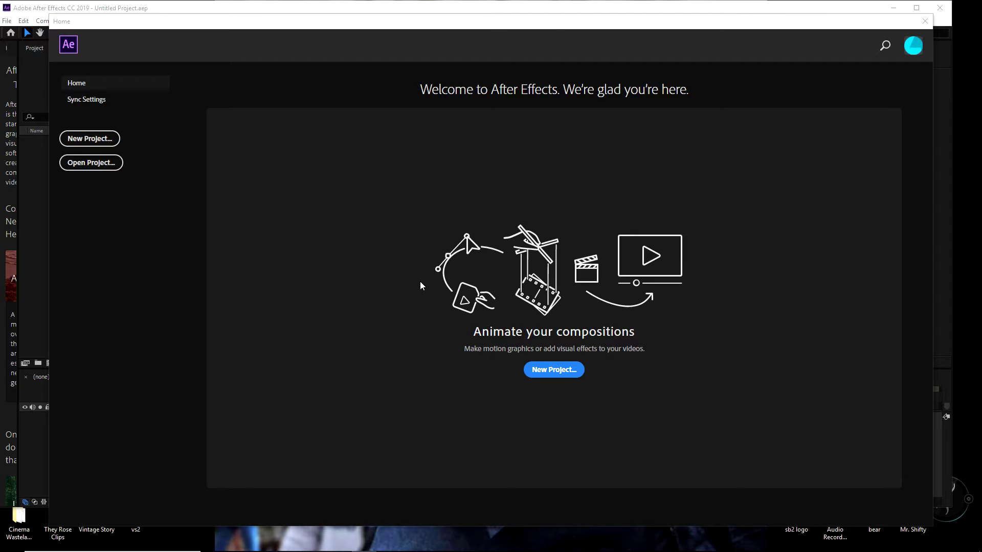
click(869, 24)
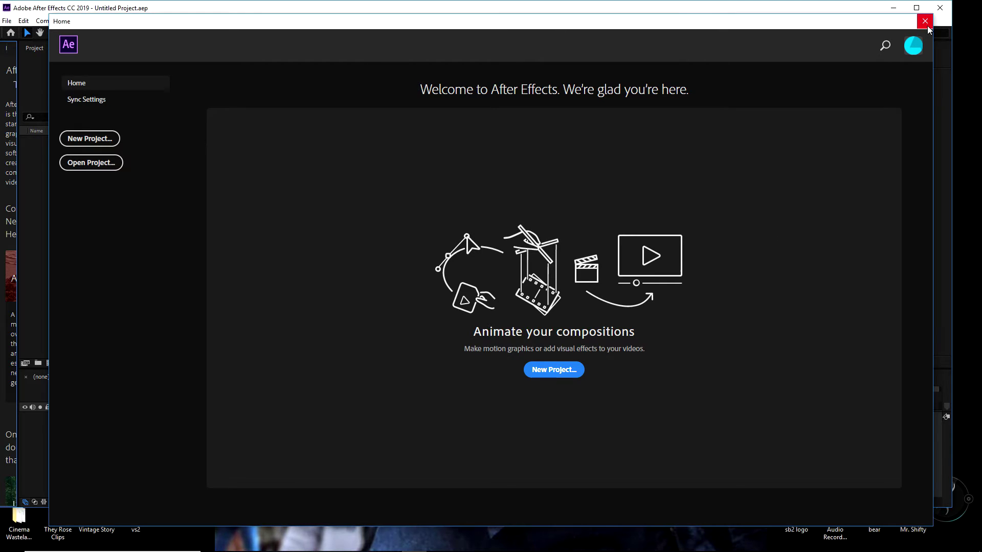
click(925, 20)
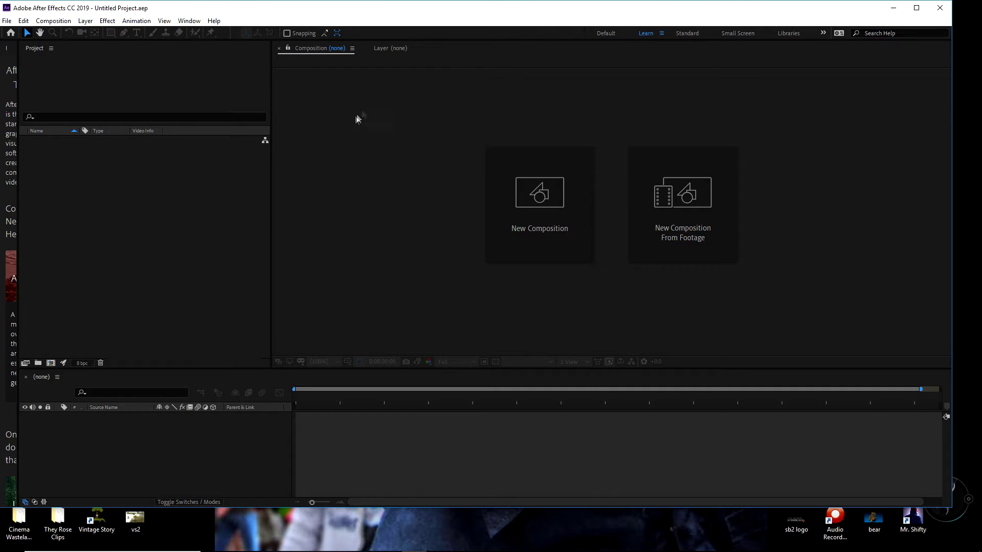
click(940, 7)
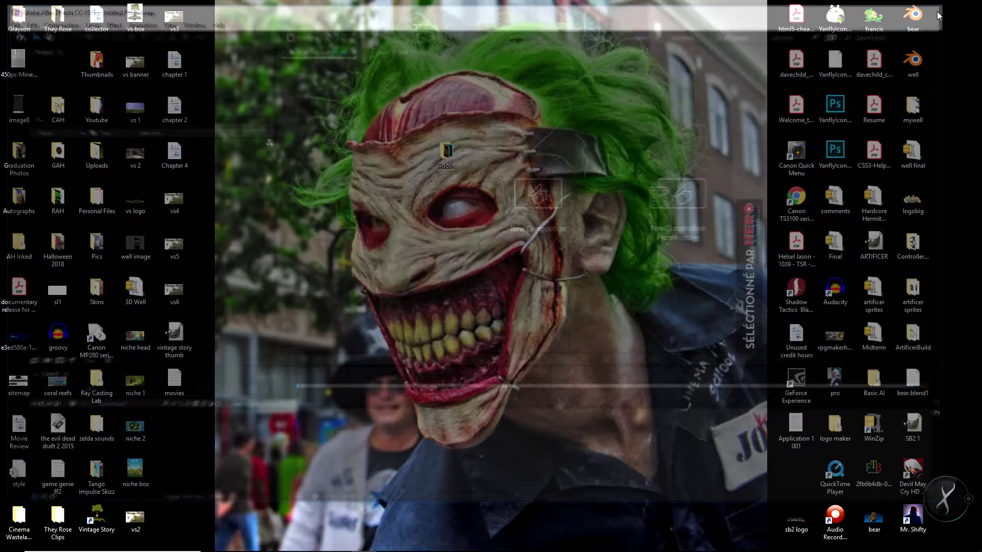
- Look through the program shortcuts in the desktop's Adobe folder and close the folder
double_click(447, 153)
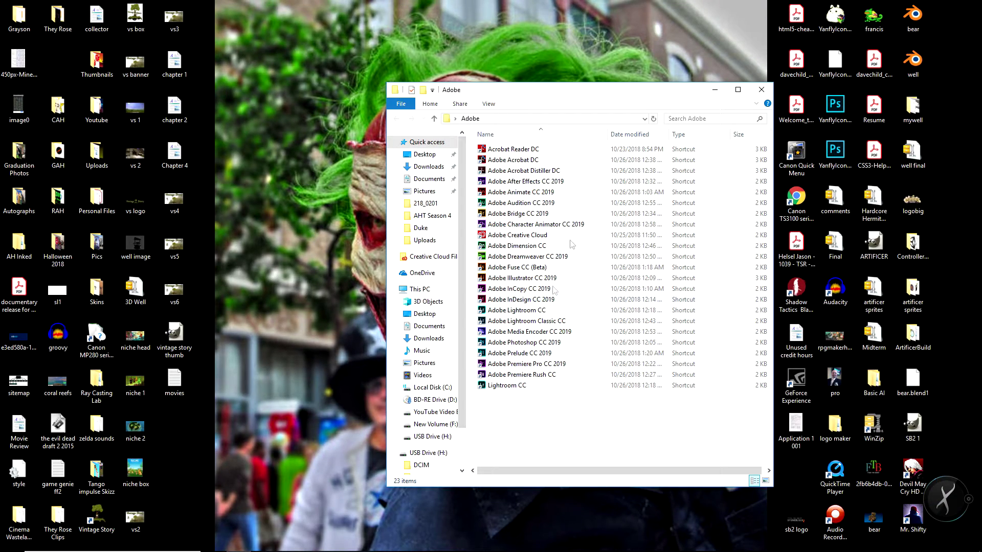
click(766, 93)
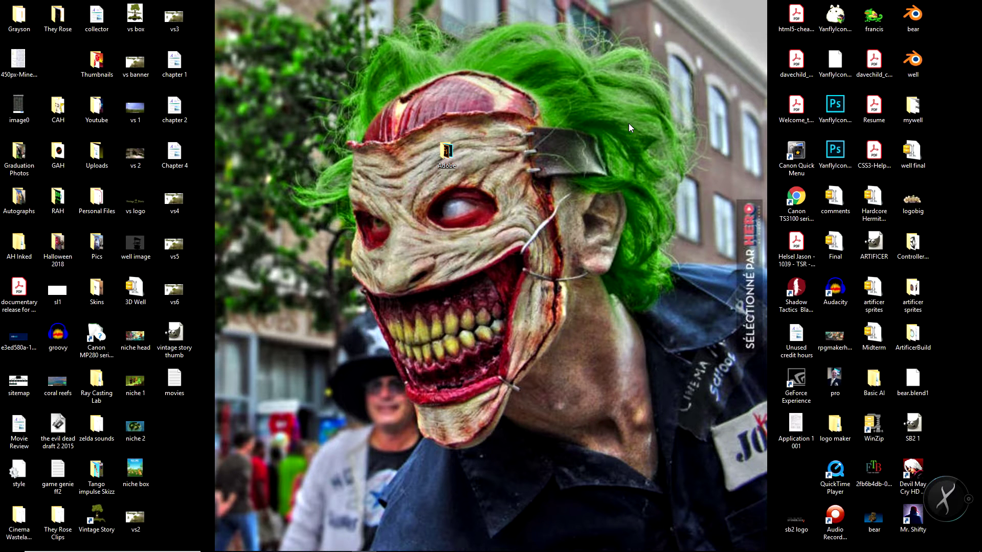
drag(0, 100, 2, 4)
click(178, 66)
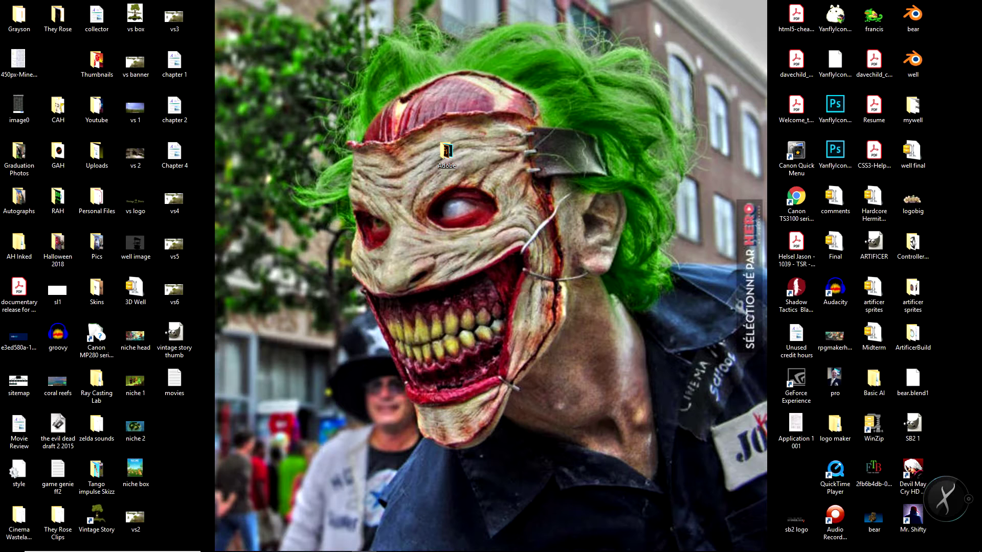